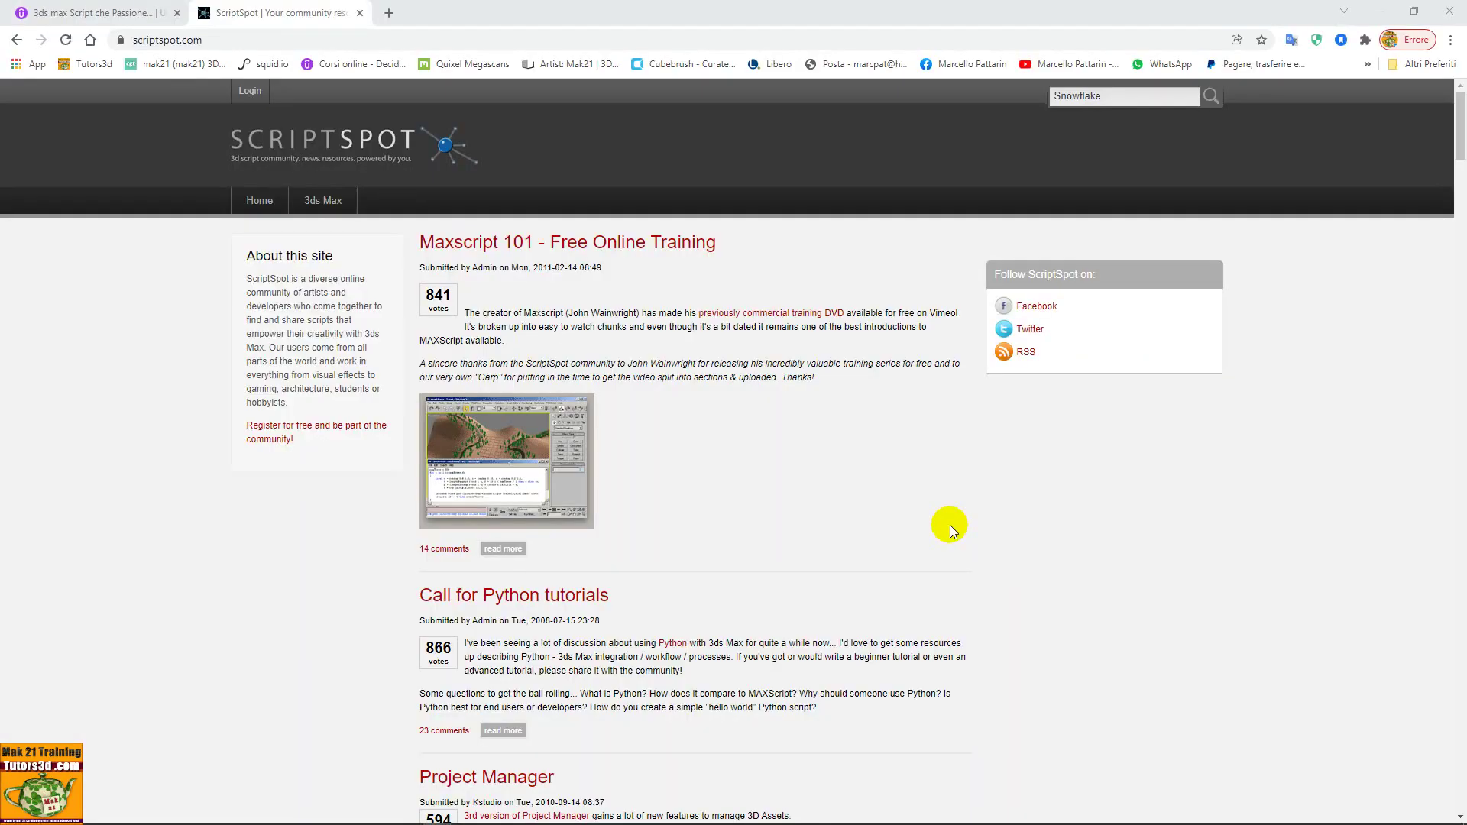
Search ScriptSpot for Snowflake, open the Snowflake 2.1.0 script page, then return to 3ds Max.
{"action": "left_click_drag", "start_coordinate": [1120, 104], "coordinate": [1034, 100]}
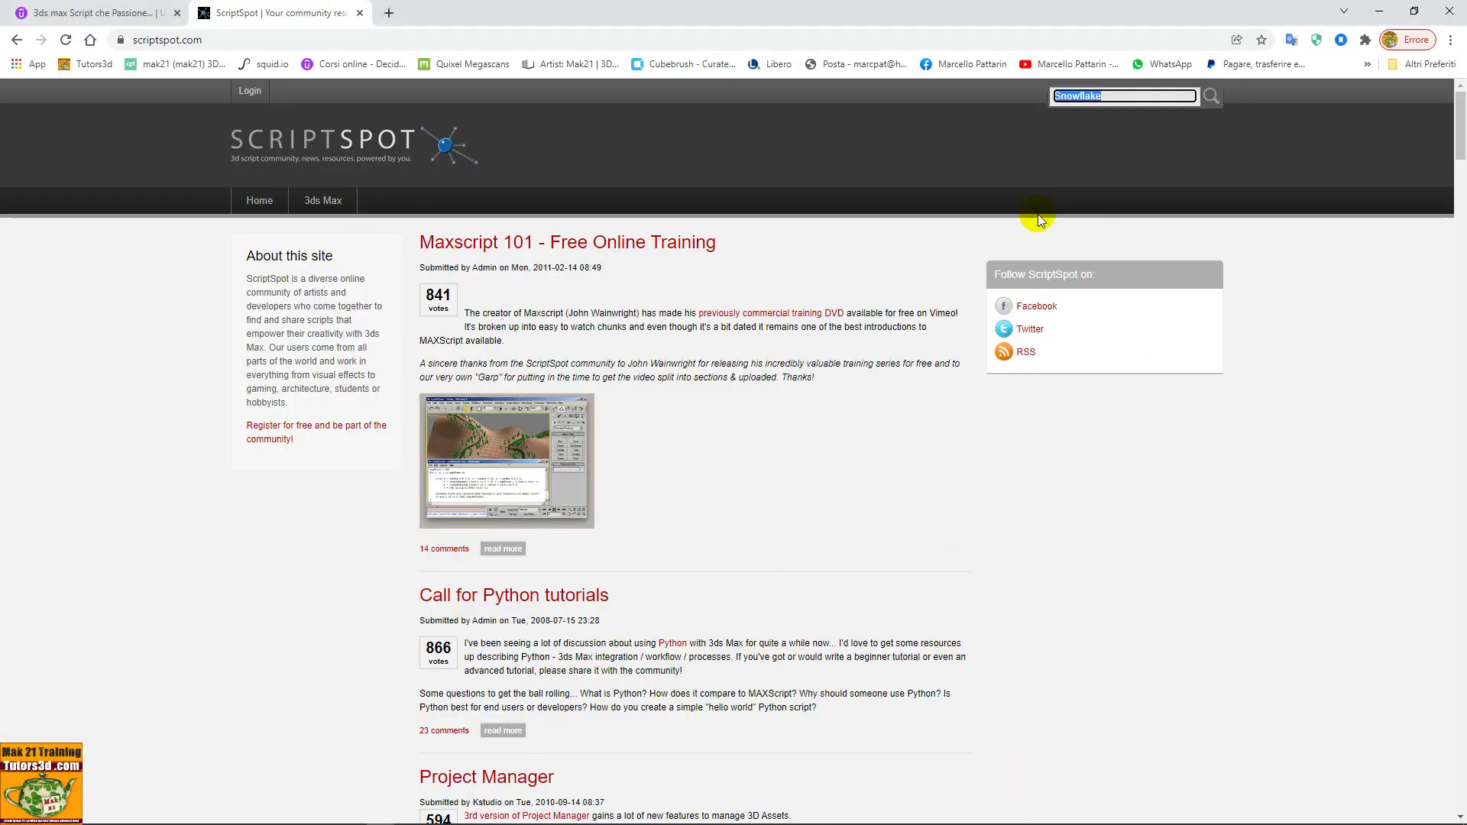
{"action": "left_click", "coordinate": [1211, 95]}
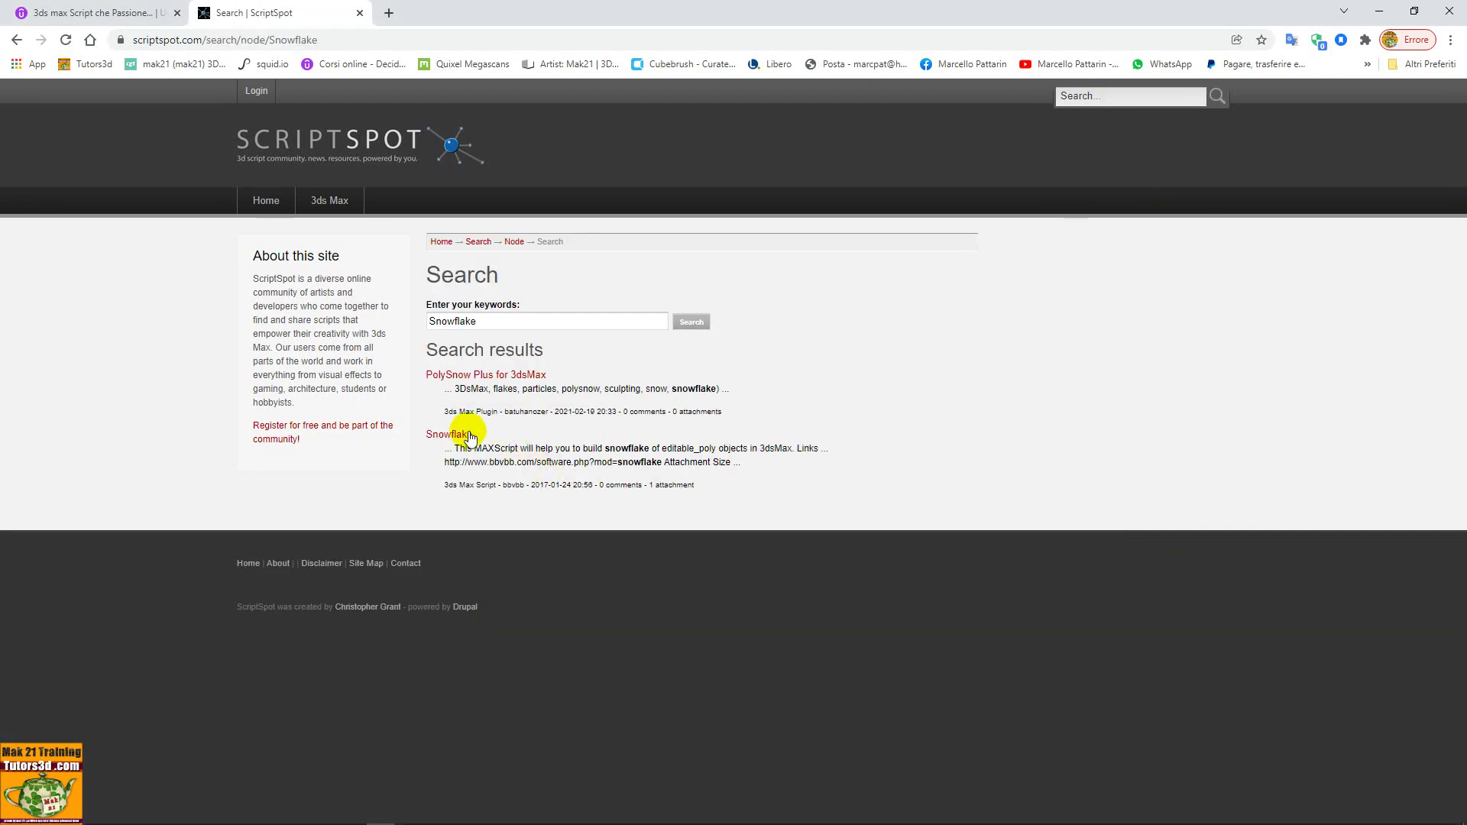
{"action": "left_click", "coordinate": [470, 435]}
{"action": "scroll", "coordinate": [932, 504], "scroll_direction": "down", "scroll_amount": 1}
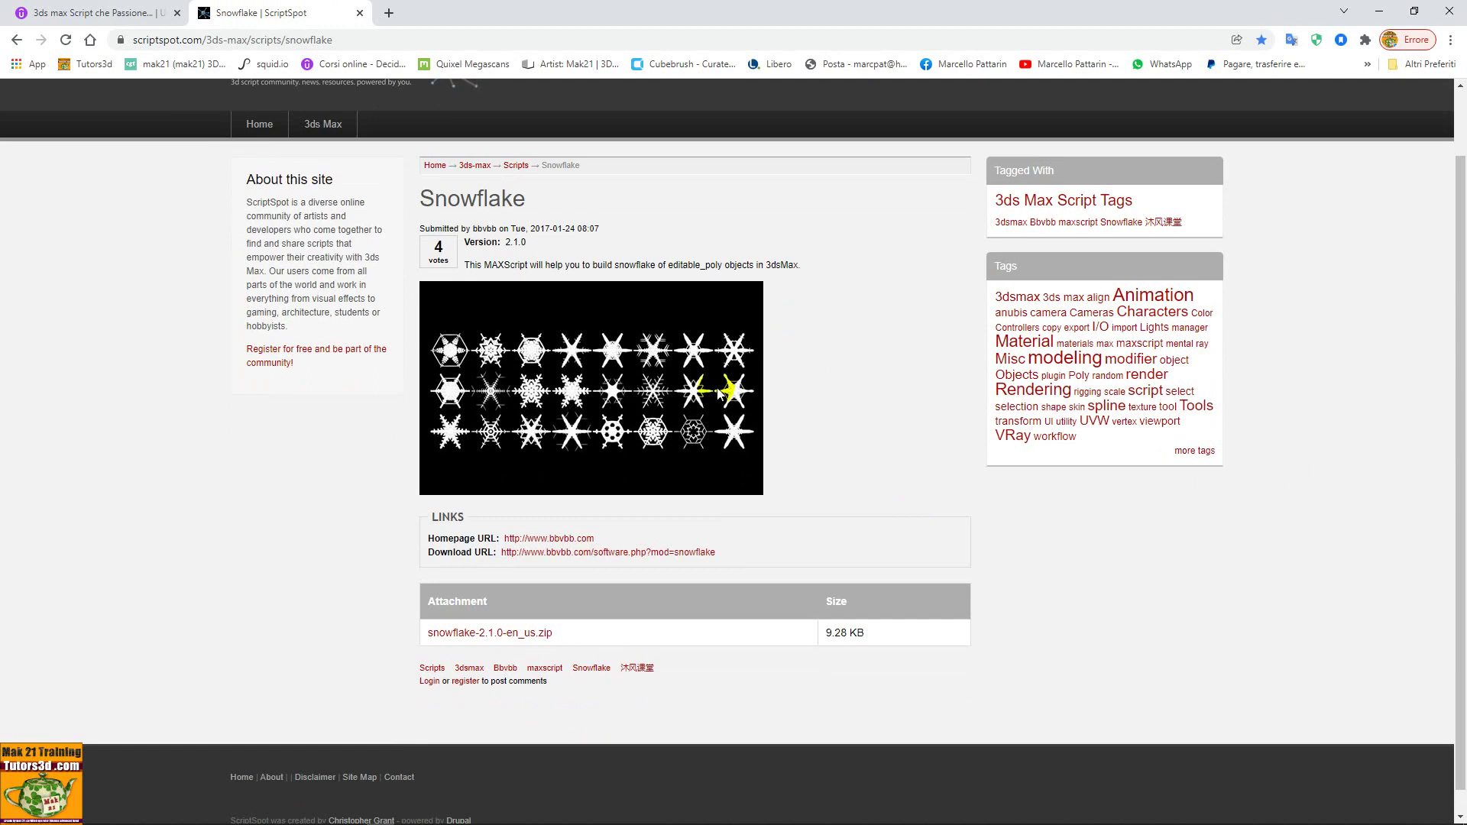
{"action": "mouse_move", "coordinate": [392, 819]}
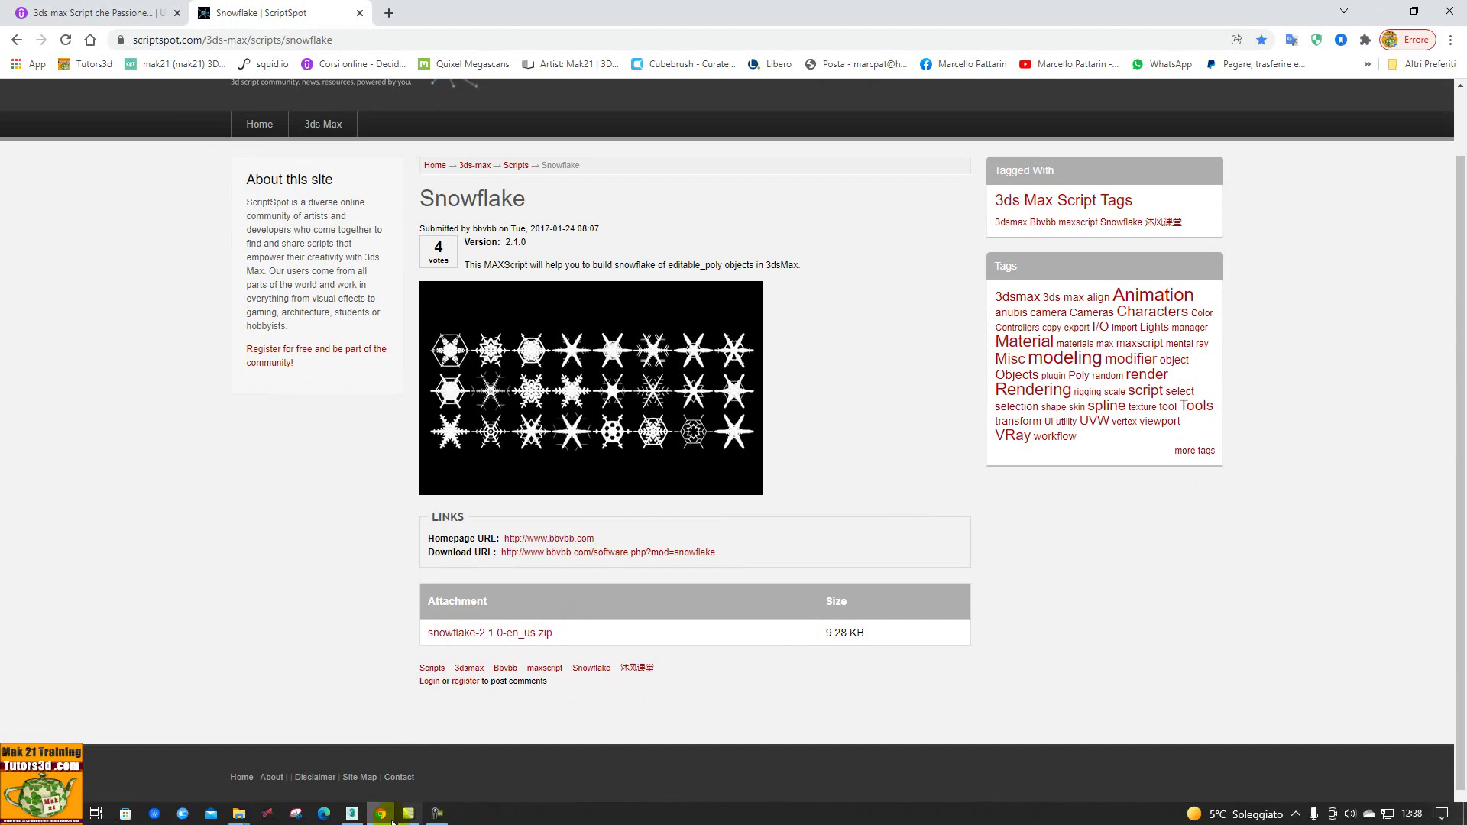
{"action": "left_click", "coordinate": [352, 813]}
Launch Snowflake from the 3D Object menu and give the maximized Perspective view a widened area.
{"action": "left_click", "coordinate": [981, 27]}
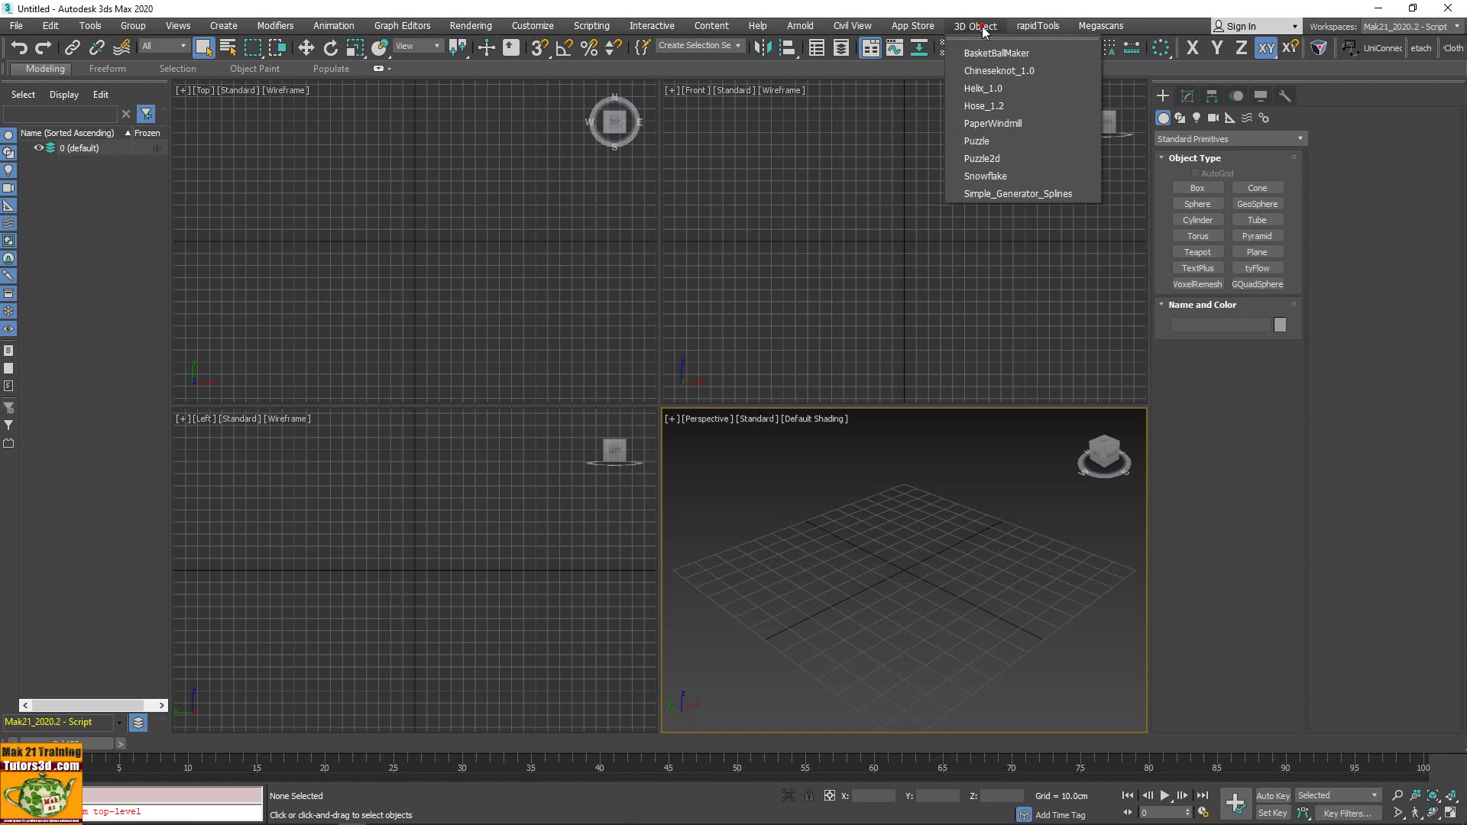
{"action": "left_click", "coordinate": [986, 176]}
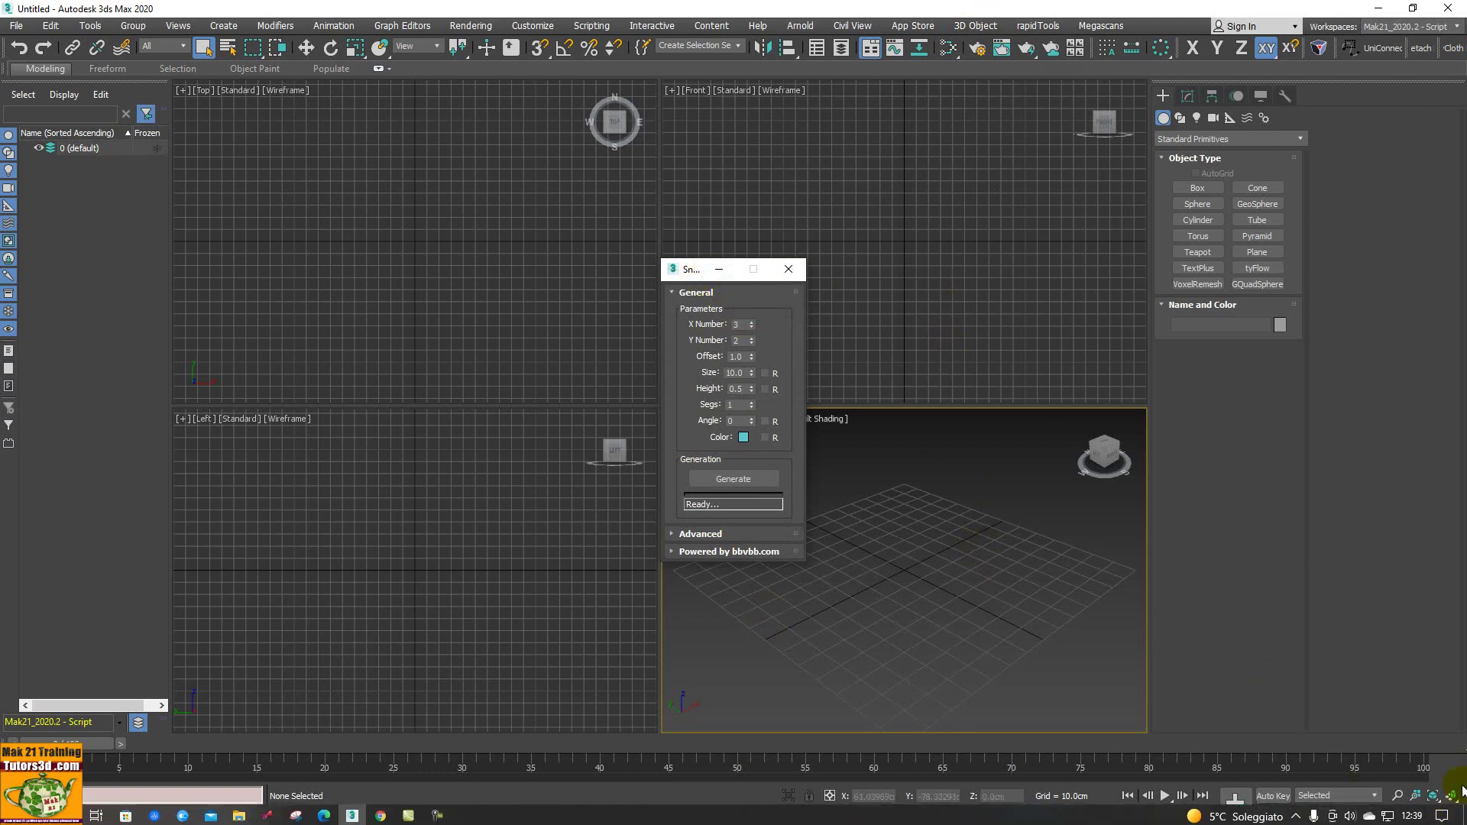
{"action": "left_click", "coordinate": [1454, 814]}
{"action": "left_click_drag", "start_coordinate": [694, 272], "coordinate": [1023, 106]}
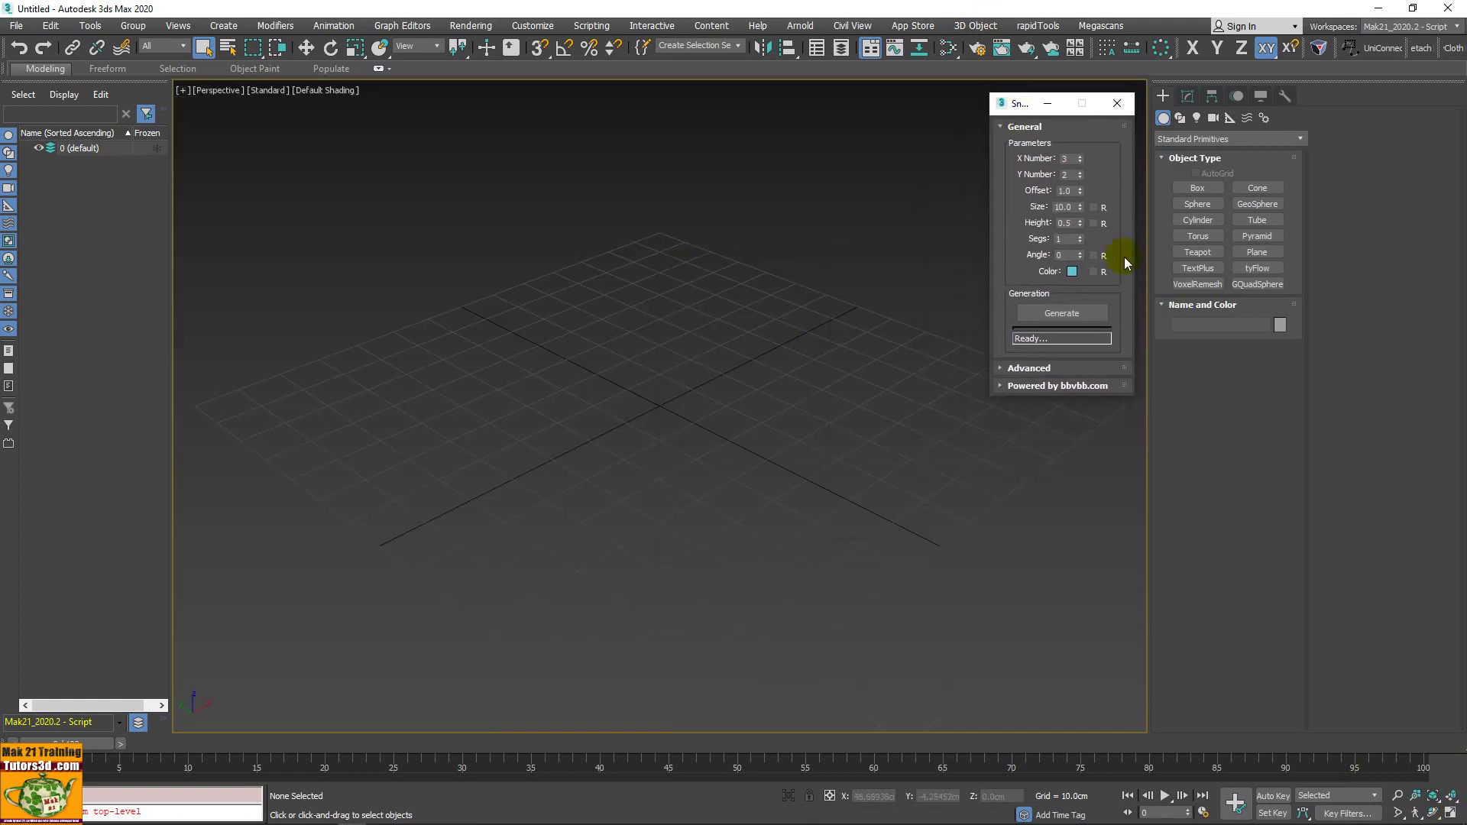
{"action": "left_click_drag", "start_coordinate": [1149, 298], "coordinate": [1303, 303]}
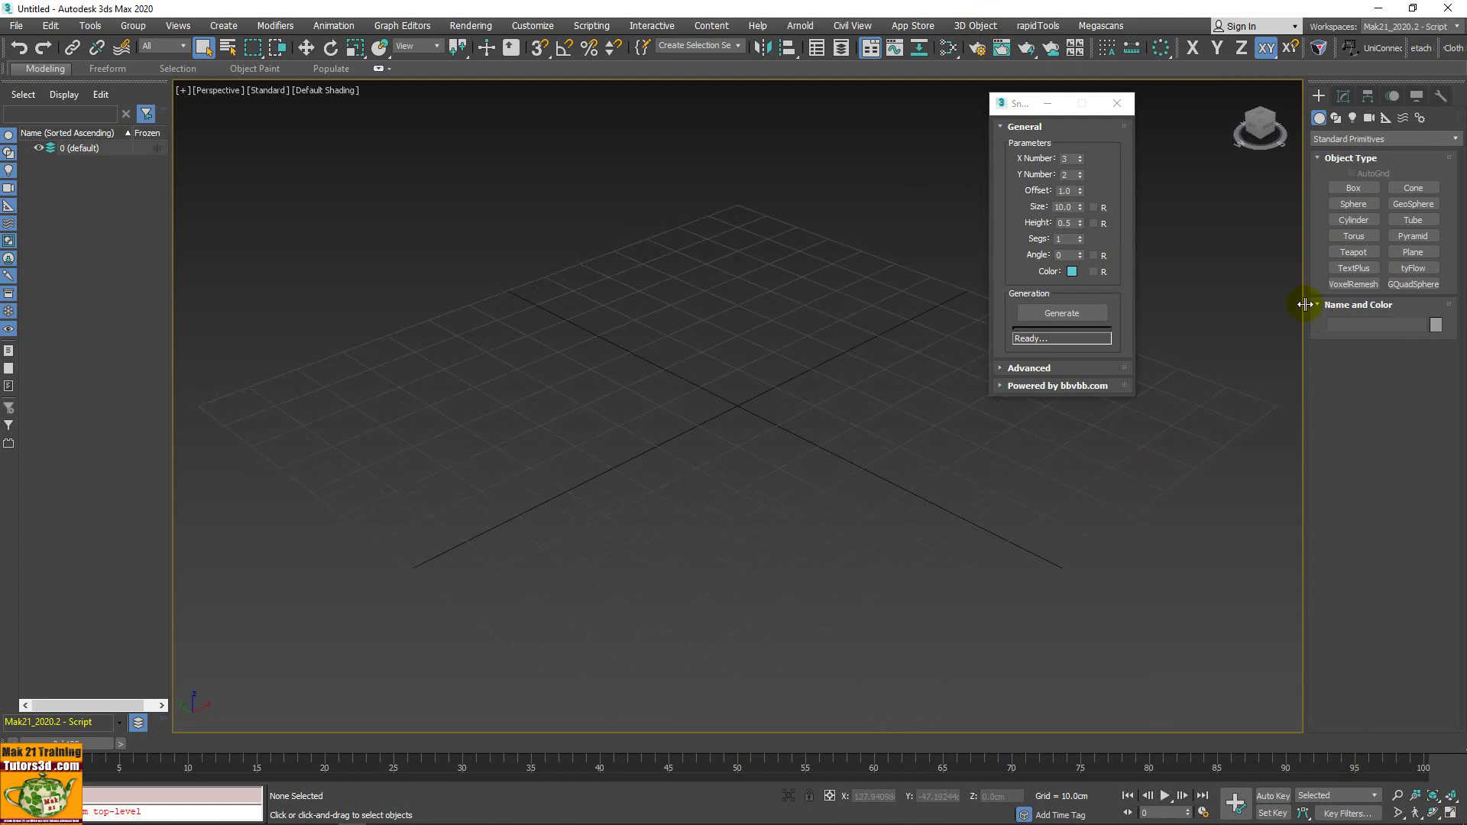
{"action": "left_click_drag", "start_coordinate": [1023, 108], "coordinate": [1156, 101]}
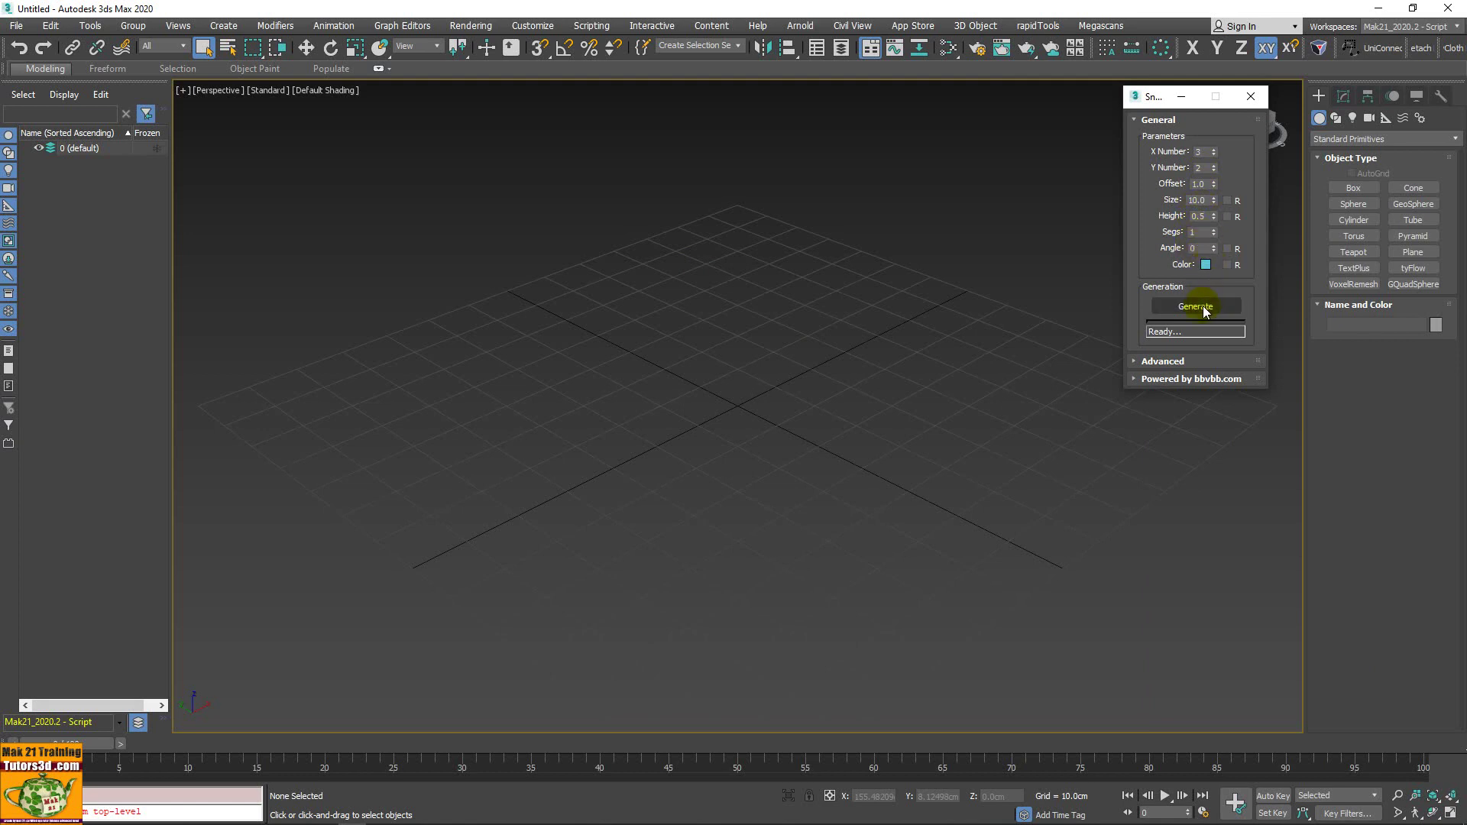
Generate six cyan snowflakes with X Number 3 and Y Number 2.
{"action": "left_click", "coordinate": [1188, 361]}
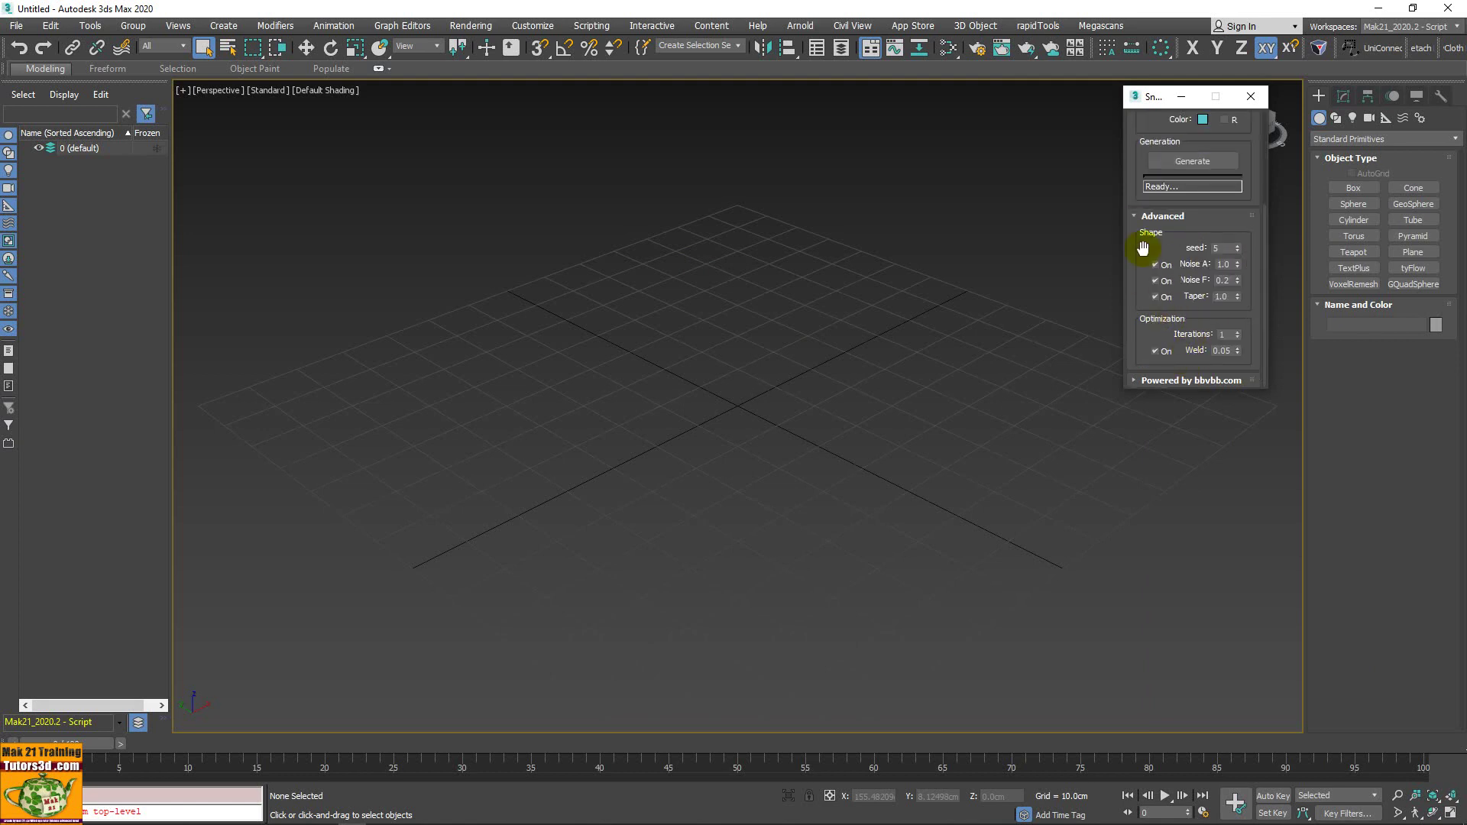
{"action": "left_click", "coordinate": [1135, 217]}
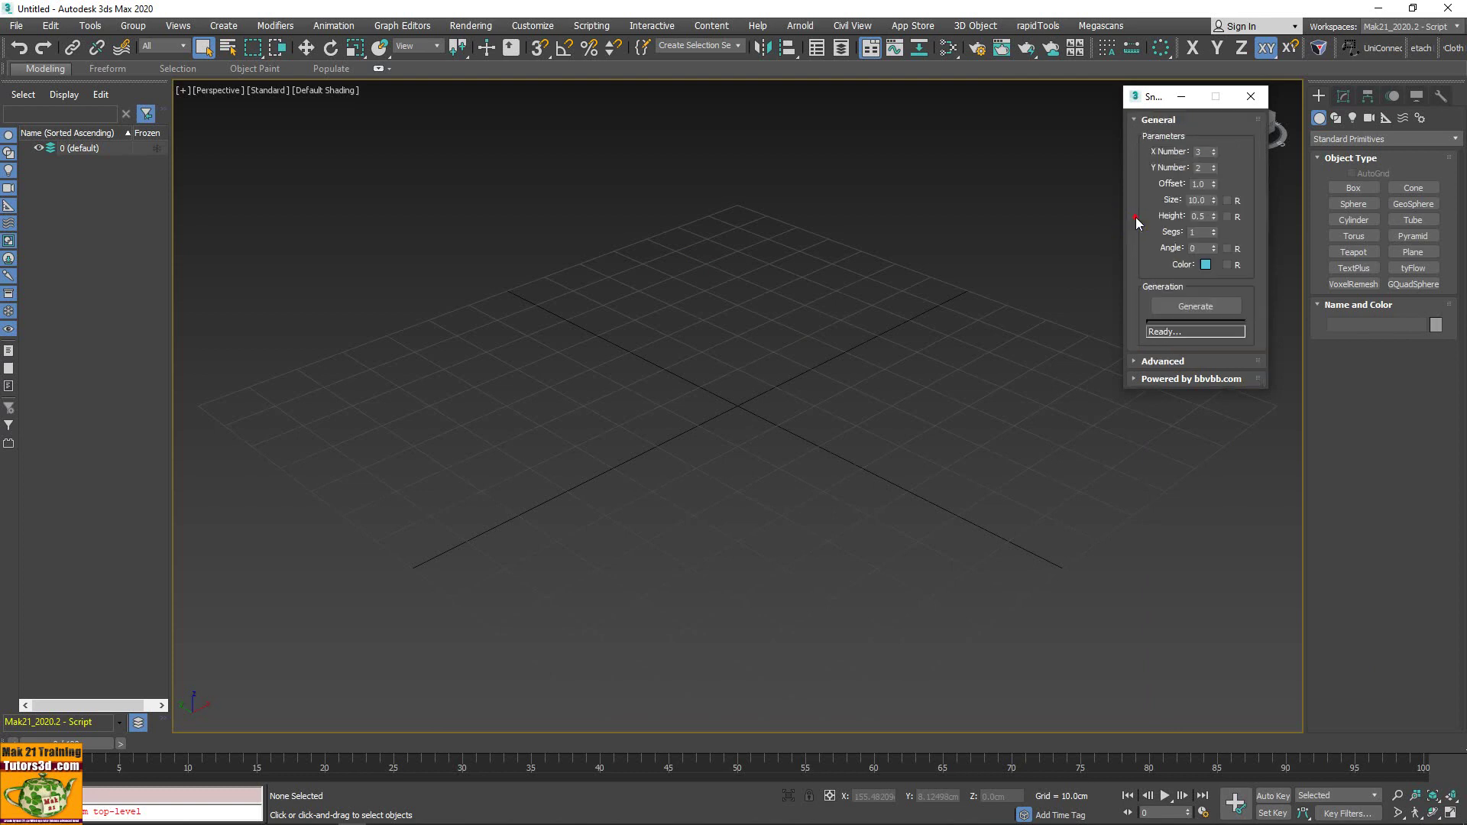
{"action": "left_click", "coordinate": [1166, 380]}
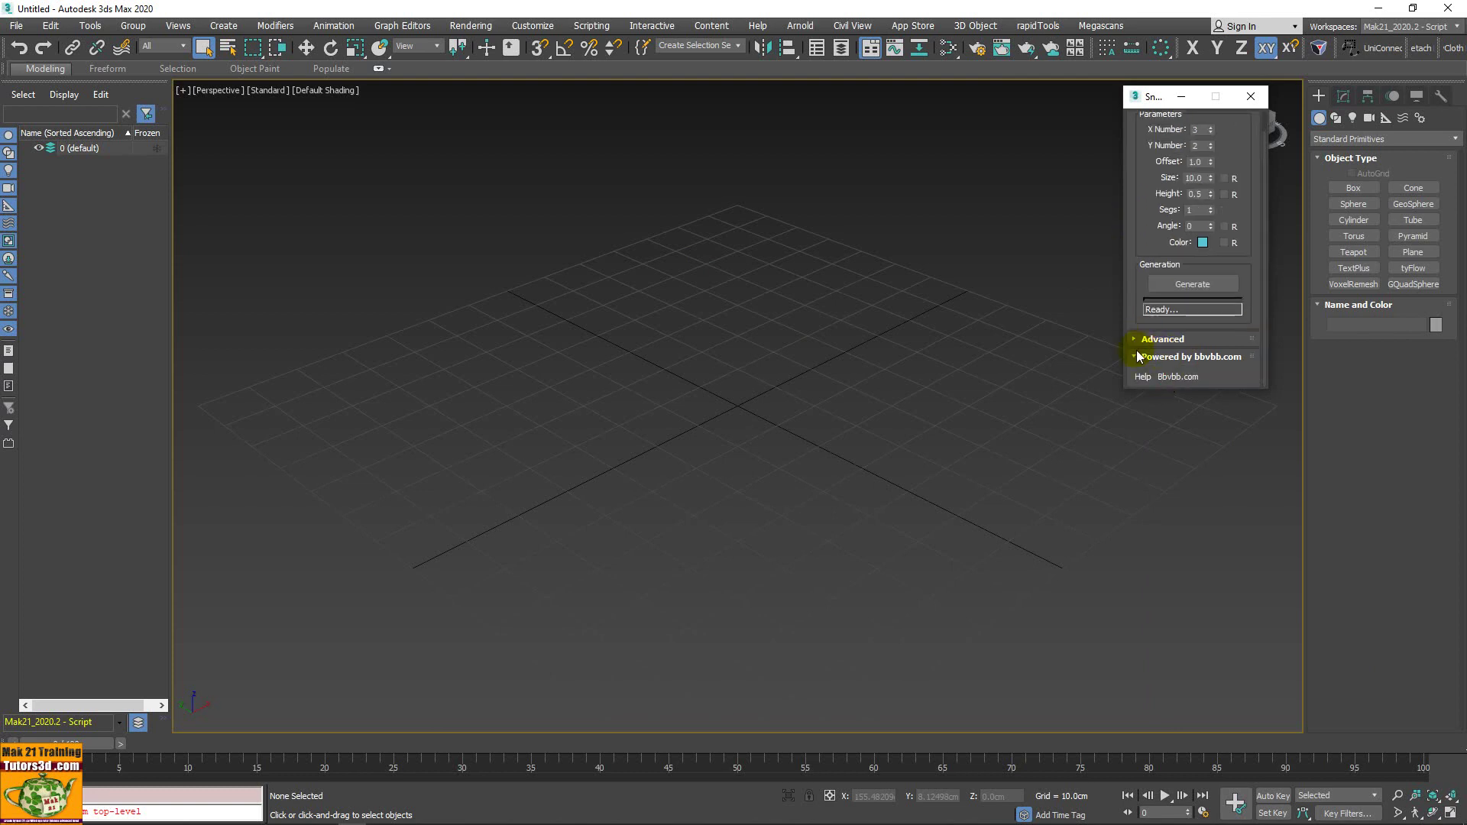
{"action": "left_click", "coordinate": [1135, 357]}
{"action": "left_click", "coordinate": [1189, 306]}
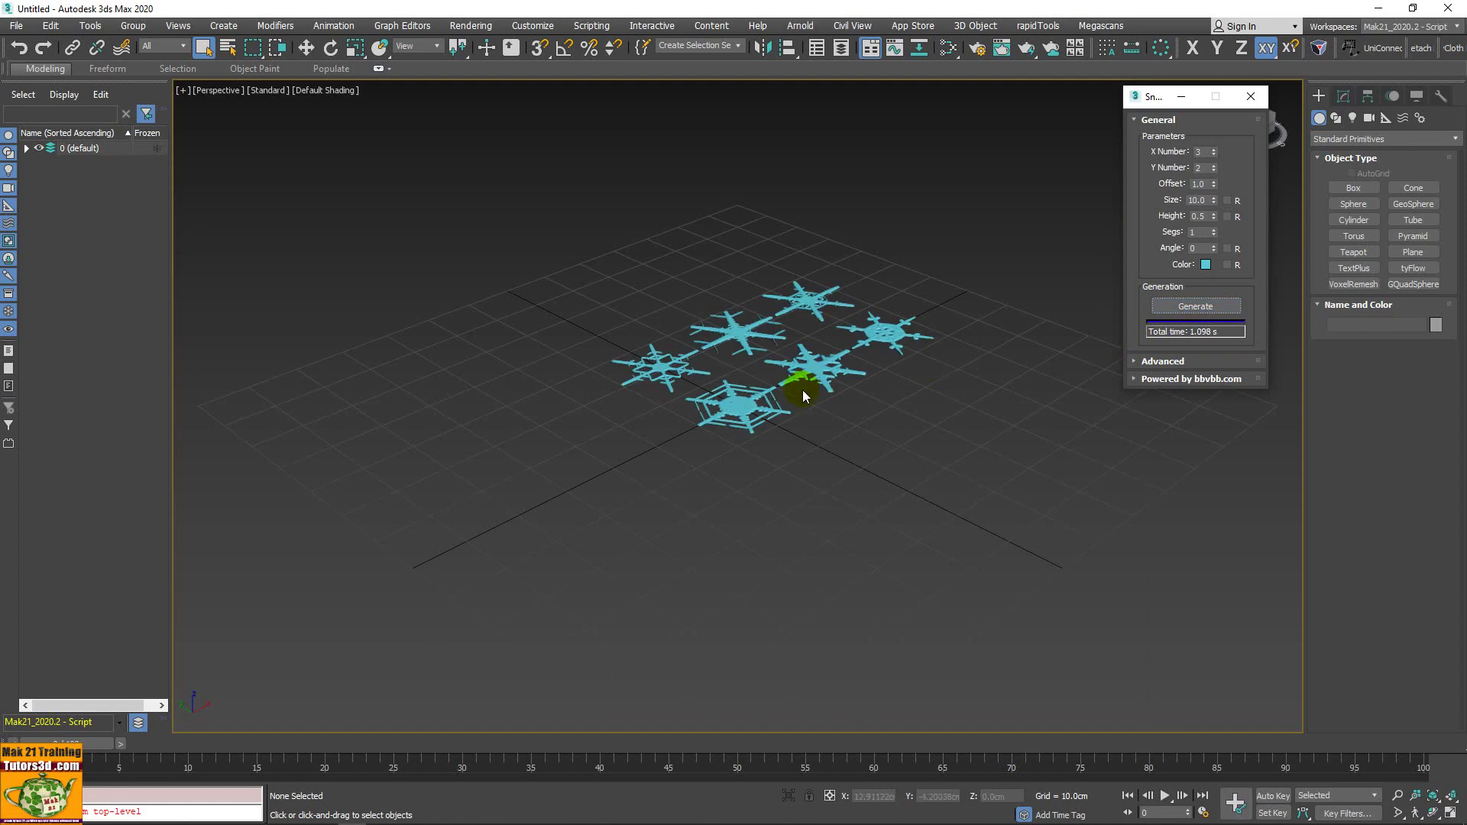
Zoom in, show edges with F4, and confirm a snowflake is an Editable Poly.
{"action": "scroll", "coordinate": [799, 389], "scroll_direction": "up", "scroll_amount": 2}
{"action": "scroll", "coordinate": [764, 484], "scroll_direction": "up", "scroll_amount": 3}
{"action": "key", "text": "F4"}
{"action": "scroll", "coordinate": [764, 481], "scroll_direction": "up", "scroll_amount": 5}
{"action": "scroll", "coordinate": [787, 388], "scroll_direction": "up", "scroll_amount": 2}
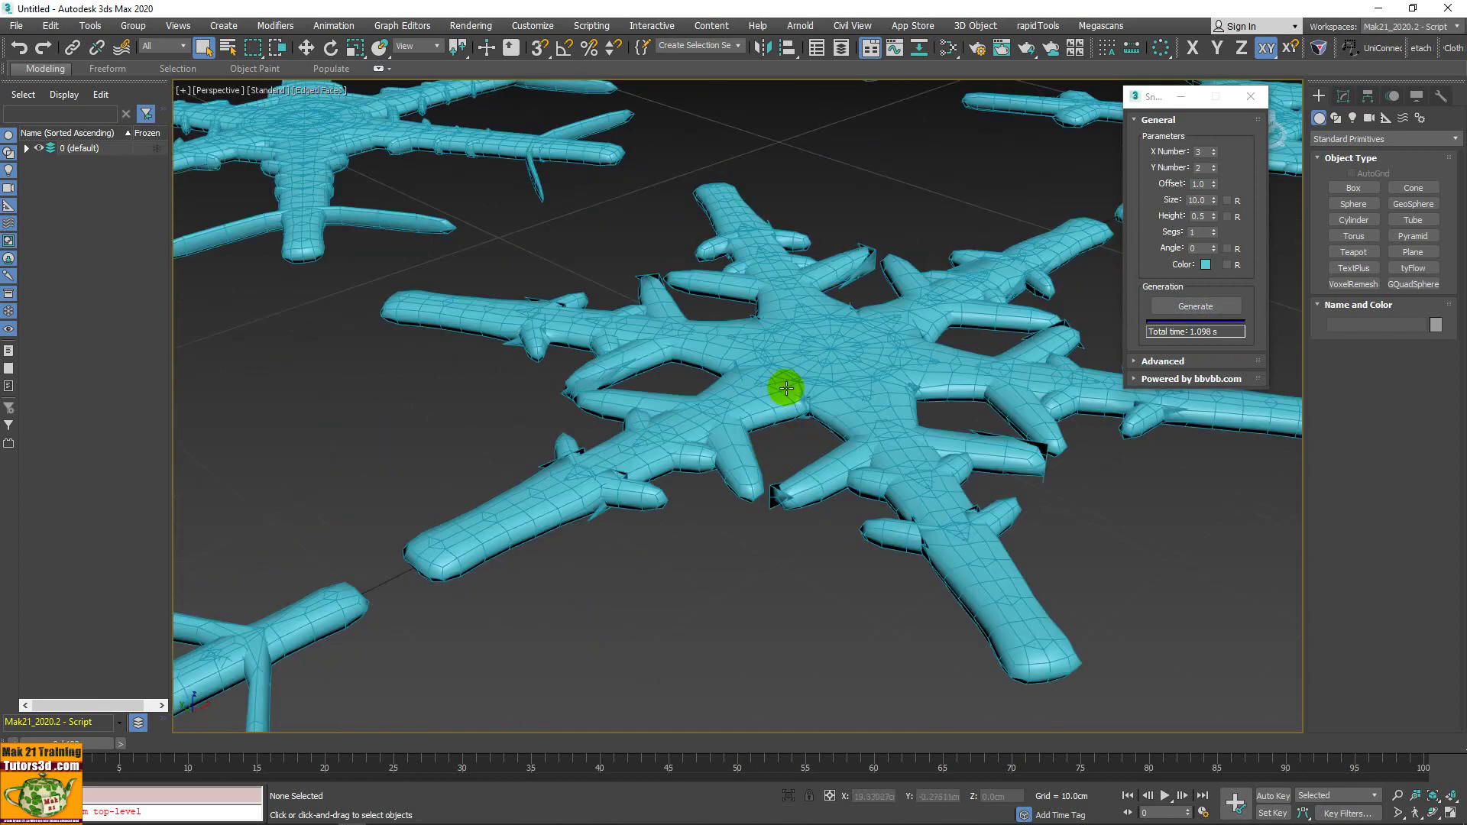
{"action": "left_click", "coordinate": [793, 377]}
{"action": "left_click", "coordinate": [1343, 96]}
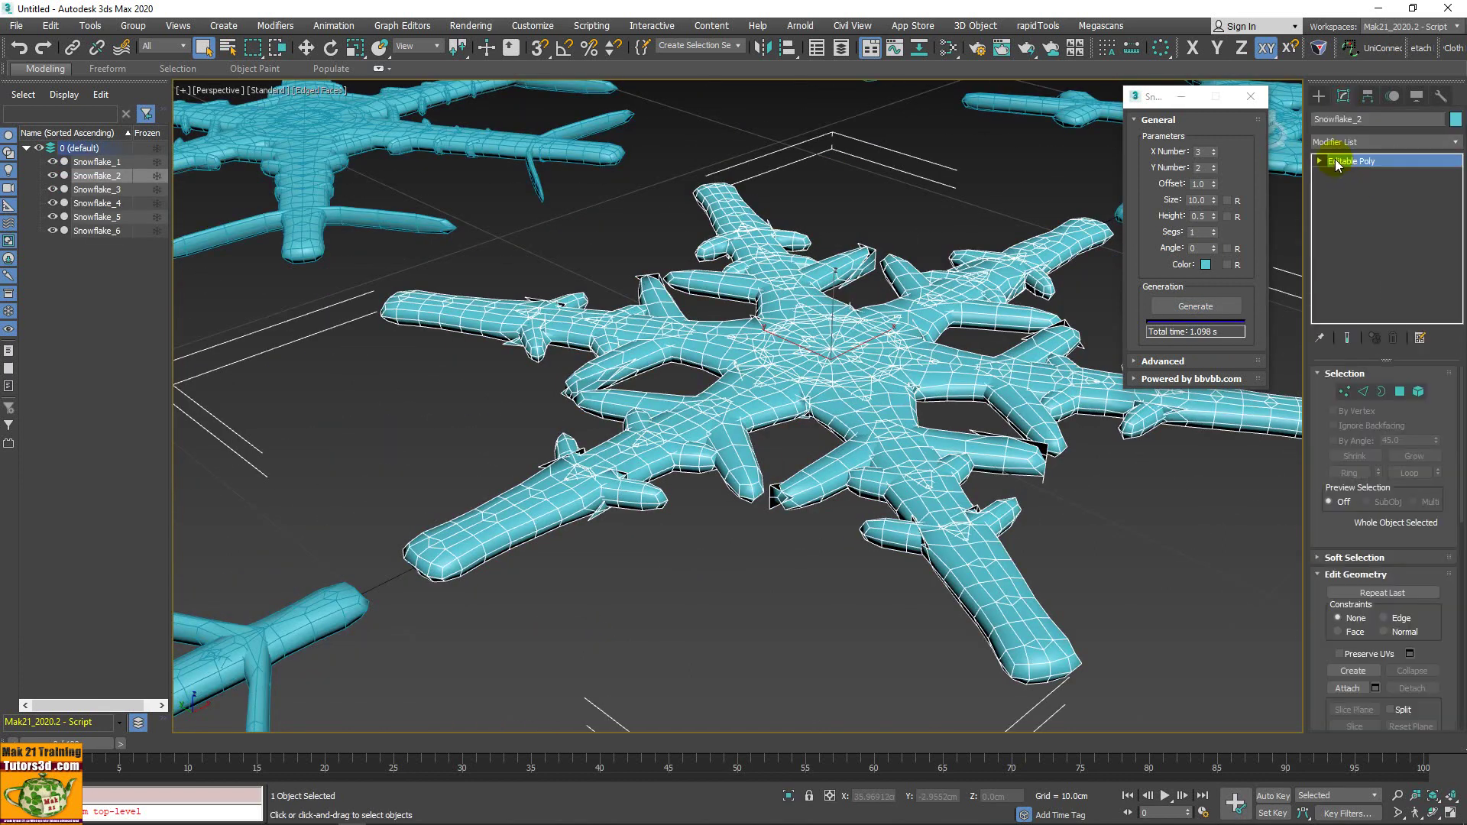
Orbit to a top-down view and marquee-select all six snowflakes.
{"action": "scroll", "coordinate": [886, 497], "scroll_direction": "down", "scroll_amount": 5}
{"action": "mouse_move", "coordinate": [858, 498]}
{"action": "middle_mouse_down", "text": "alt"}
{"action": "mouse_move", "coordinate": [812, 524]}
{"action": "mouse_move", "coordinate": [577, 557]}
{"action": "middle_mouse_up", "text": "alt"}
{"action": "scroll", "coordinate": [741, 487], "scroll_direction": "up", "scroll_amount": 3}
{"action": "scroll", "coordinate": [741, 488], "scroll_direction": "down", "scroll_amount": 3}
{"action": "middle_click_drag", "start_coordinate": [741, 488], "coordinate": [757, 443], "text": "alt"}
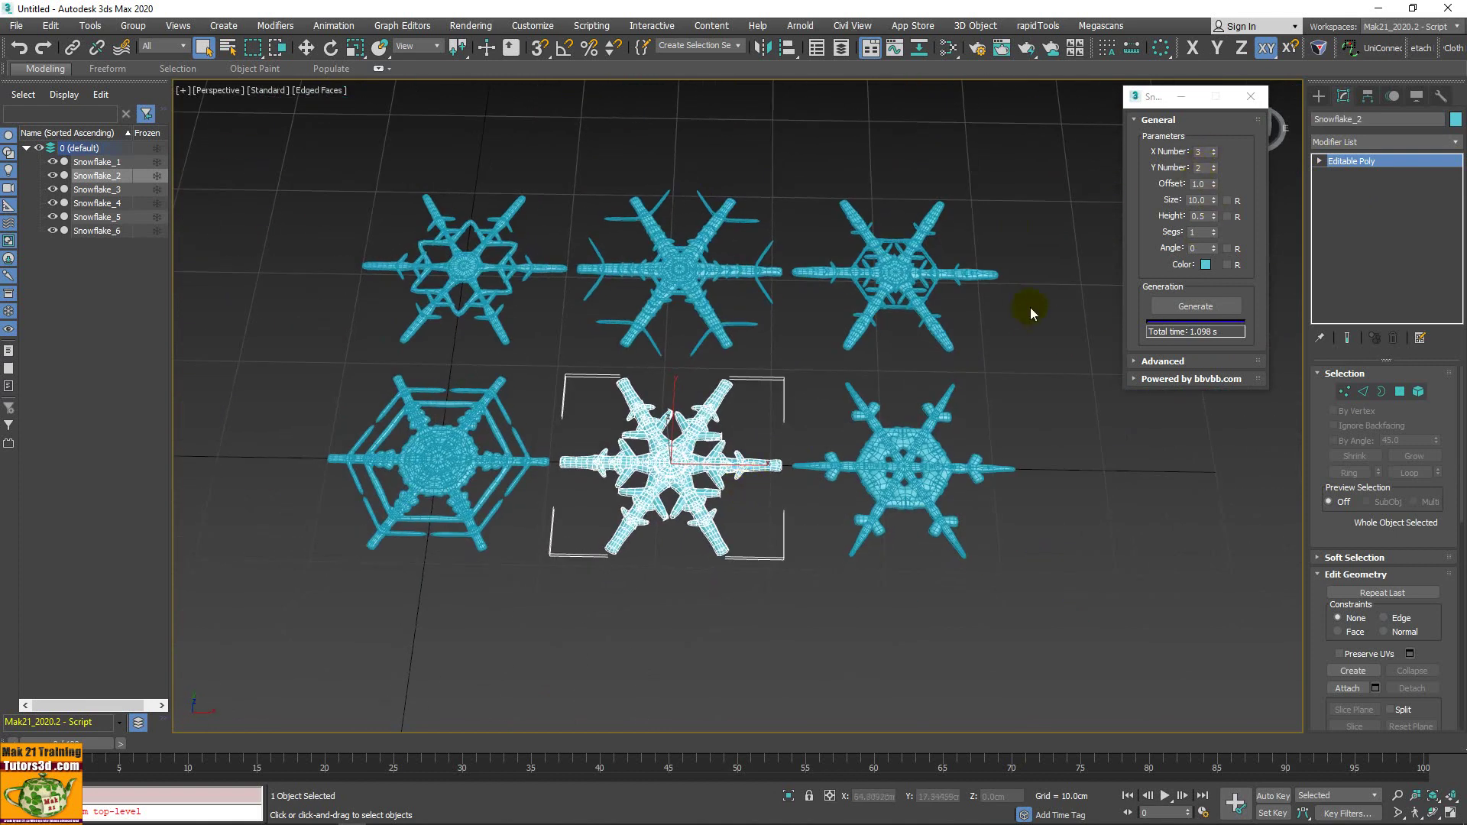
{"action": "mouse_move", "coordinate": [330, 211]}
{"action": "left_mouse_down"}
{"action": "mouse_move", "coordinate": [952, 609]}
{"action": "mouse_move", "coordinate": [1000, 603]}
{"action": "left_mouse_up"}
Delete the trial snowflakes, then generate and frame a 5×4 grid of twenty snowflakes.
{"action": "key", "text": "Delete"}
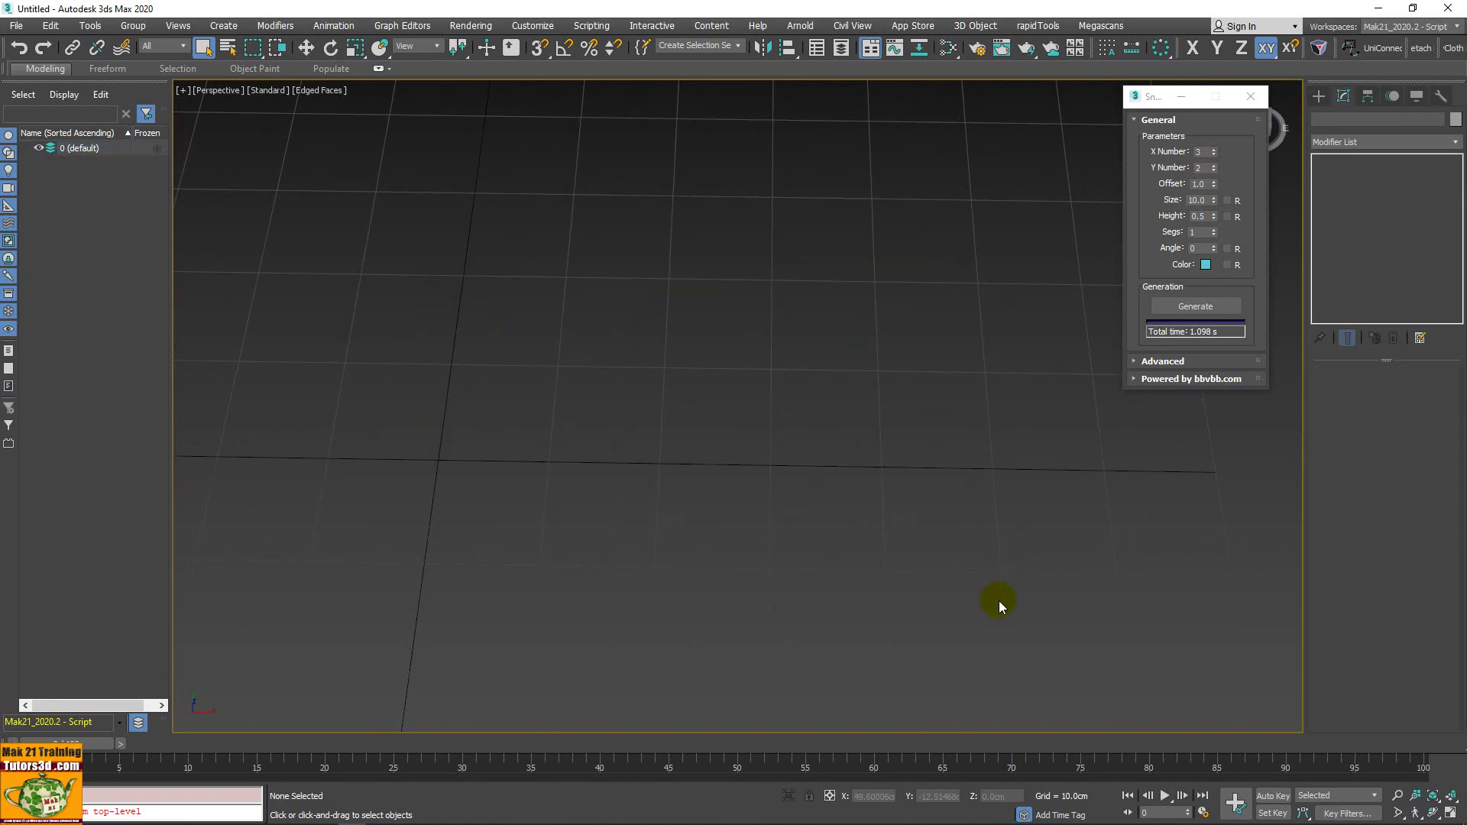
{"action": "left_click", "coordinate": [1213, 149]}
{"action": "left_click", "coordinate": [1183, 307]}
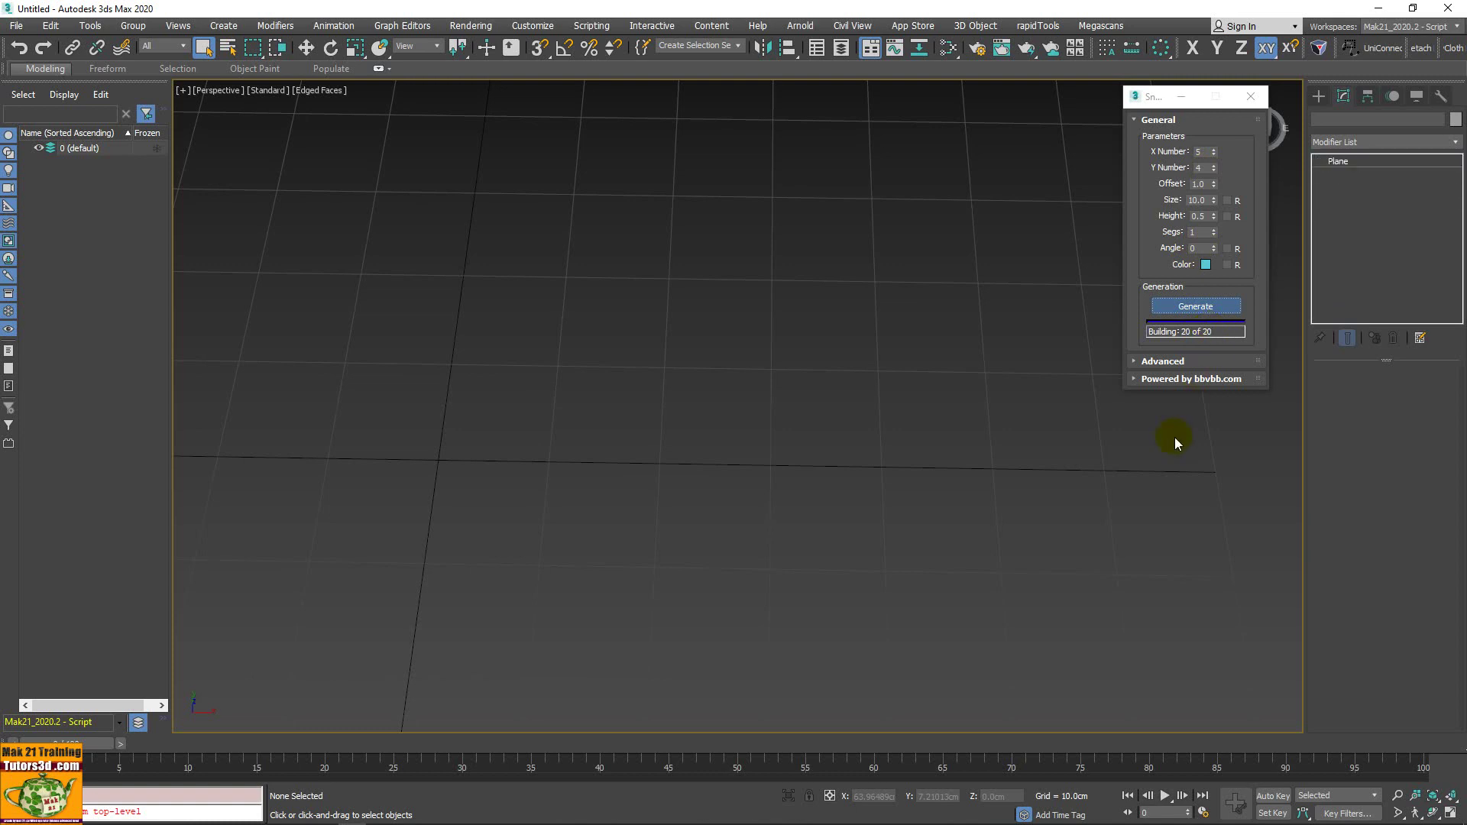
{"action": "mouse_move", "coordinate": [1175, 437]}
{"action": "middle_mouse_down"}
{"action": "mouse_move", "coordinate": [1162, 425]}
{"action": "mouse_move", "coordinate": [982, 442]}
{"action": "mouse_move", "coordinate": [697, 513]}
{"action": "mouse_move", "coordinate": [662, 504]}
{"action": "mouse_move", "coordinate": [677, 540]}
{"action": "middle_mouse_up"}
Zoom and pan across the grid, then return to Default Shading with F4.
{"action": "scroll", "coordinate": [763, 525], "scroll_direction": "up", "scroll_amount": 3}
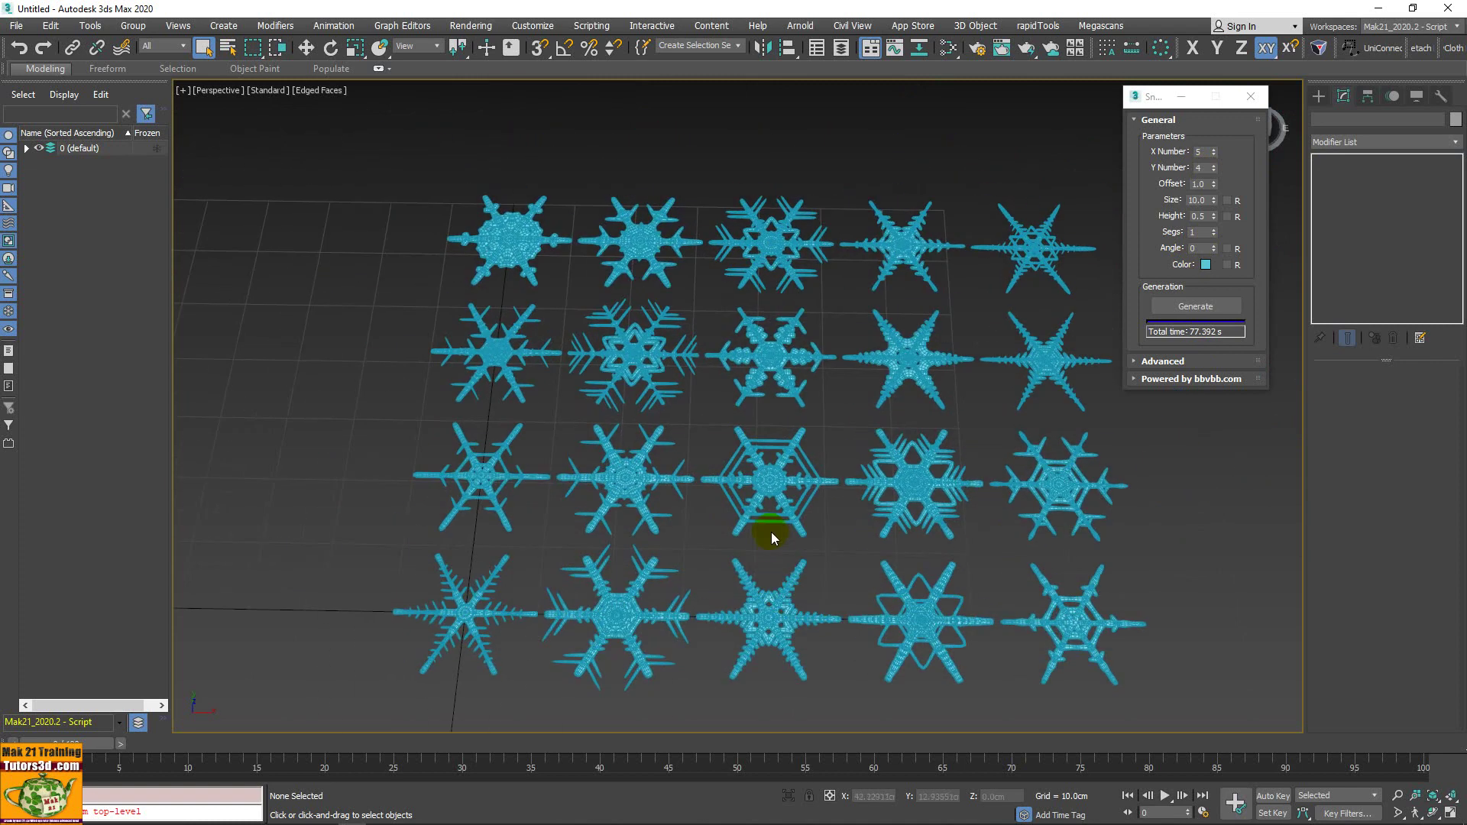
{"action": "scroll", "coordinate": [703, 336], "scroll_direction": "up", "scroll_amount": 2}
{"action": "scroll", "coordinate": [550, 311], "scroll_direction": "up", "scroll_amount": 3}
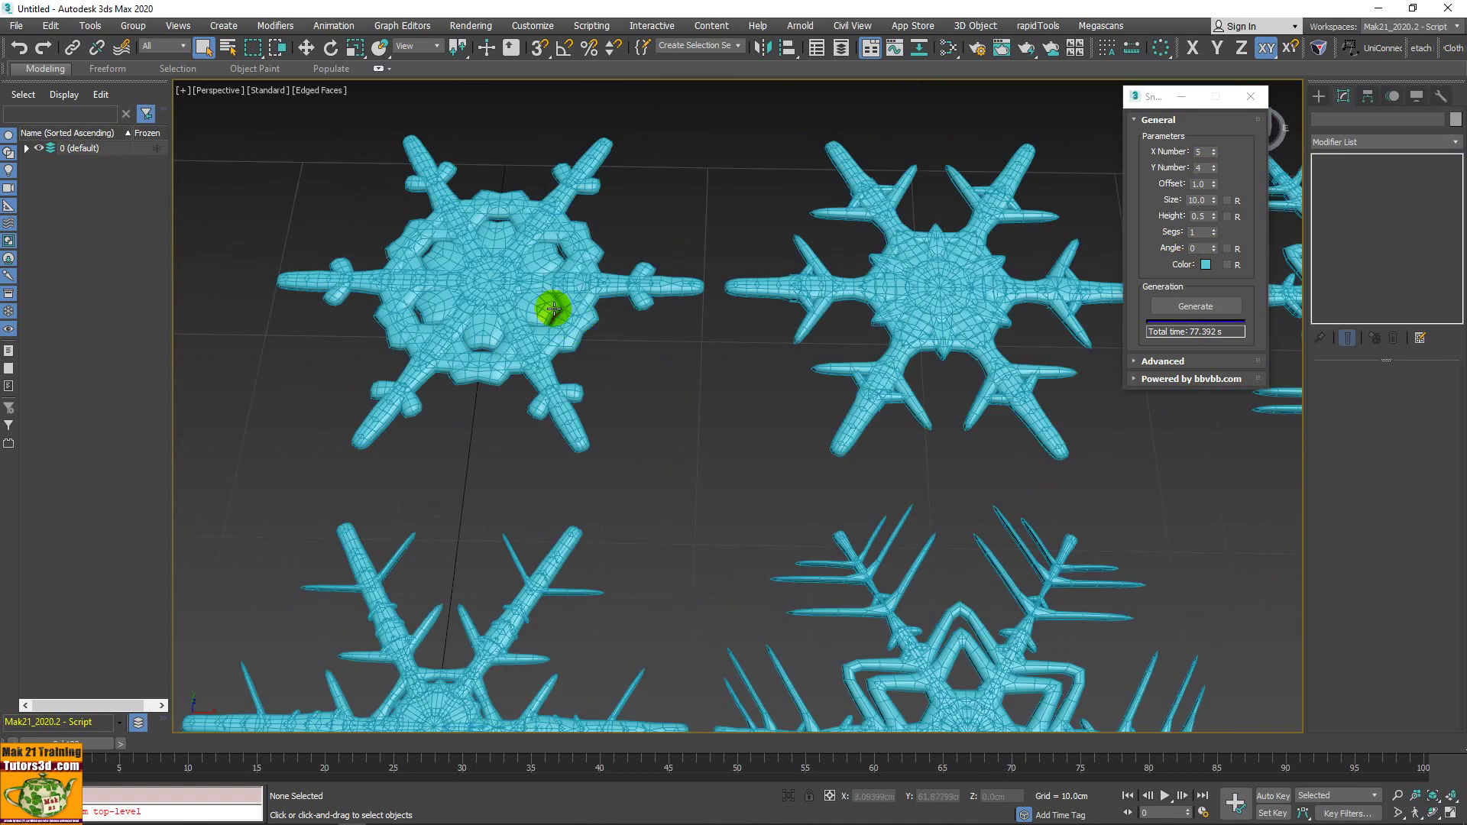
{"action": "scroll", "coordinate": [738, 363], "scroll_direction": "down", "scroll_amount": 2}
{"action": "mouse_move", "coordinate": [738, 362]}
{"action": "middle_mouse_down"}
{"action": "mouse_move", "coordinate": [786, 327]}
{"action": "mouse_move", "coordinate": [845, 328]}
{"action": "mouse_move", "coordinate": [786, 398]}
{"action": "mouse_move", "coordinate": [877, 333]}
{"action": "mouse_move", "coordinate": [878, 288]}
{"action": "middle_mouse_up"}
{"action": "key", "text": "F4"}
Reframe the view, marquee-select all twenty snowflakes and delete them.
{"action": "scroll", "coordinate": [823, 383], "scroll_direction": "down", "scroll_amount": 3}
{"action": "middle_click_drag", "start_coordinate": [823, 384], "coordinate": [769, 468]}
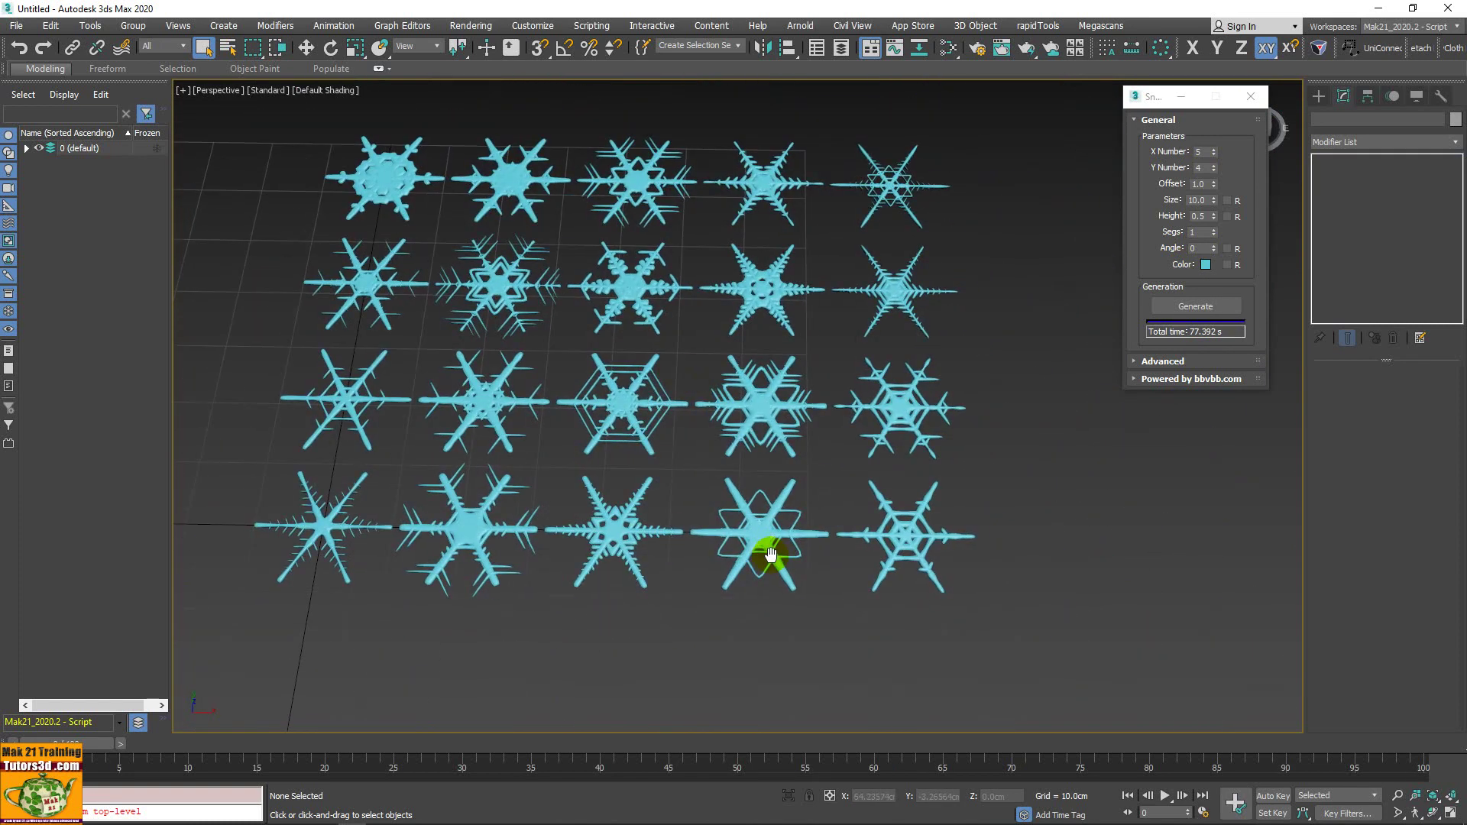
{"action": "middle_click_drag", "start_coordinate": [769, 550], "coordinate": [825, 569]}
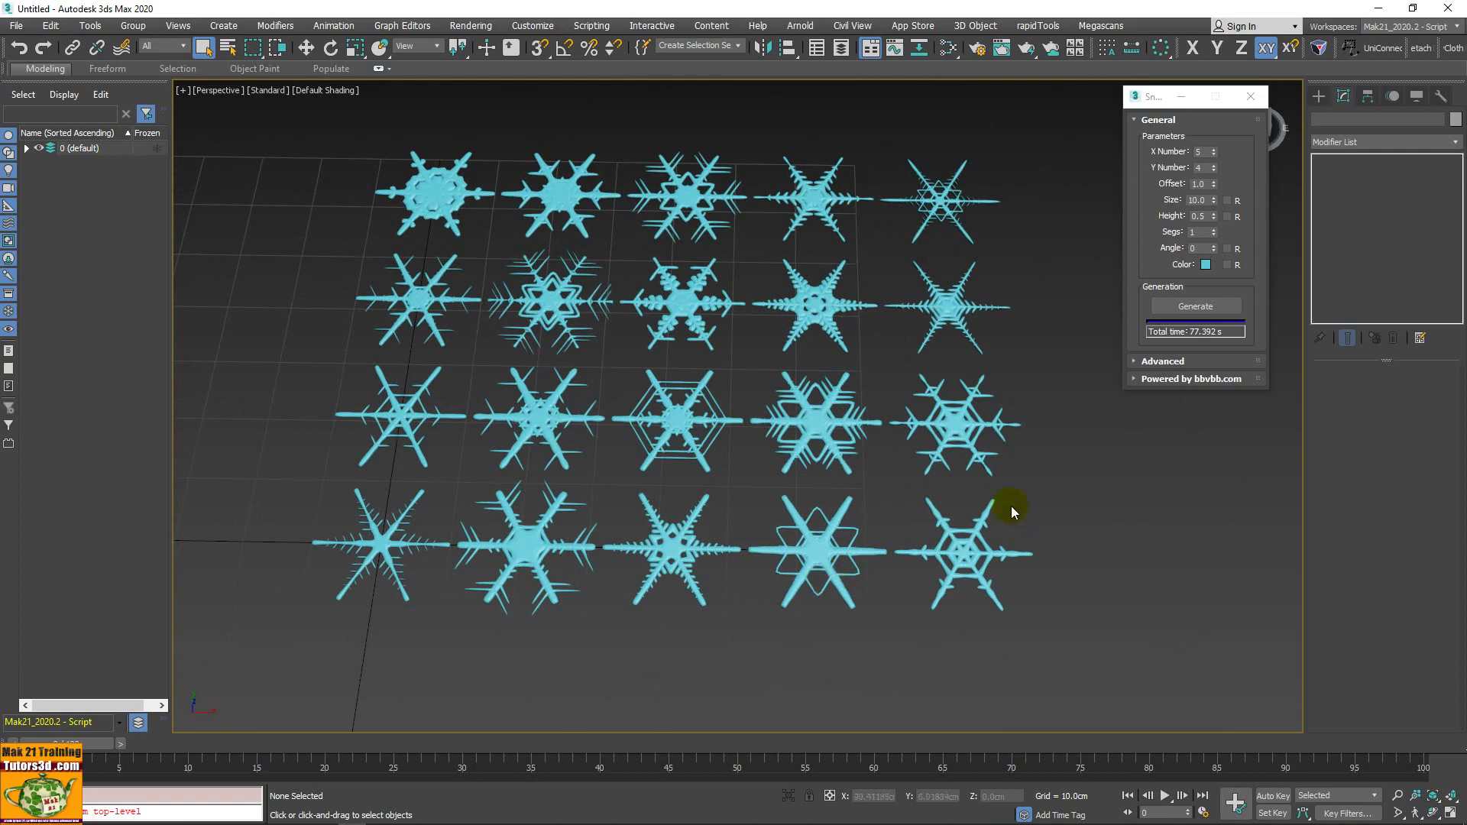
{"action": "left_click_drag", "start_coordinate": [359, 181], "coordinate": [1052, 612]}
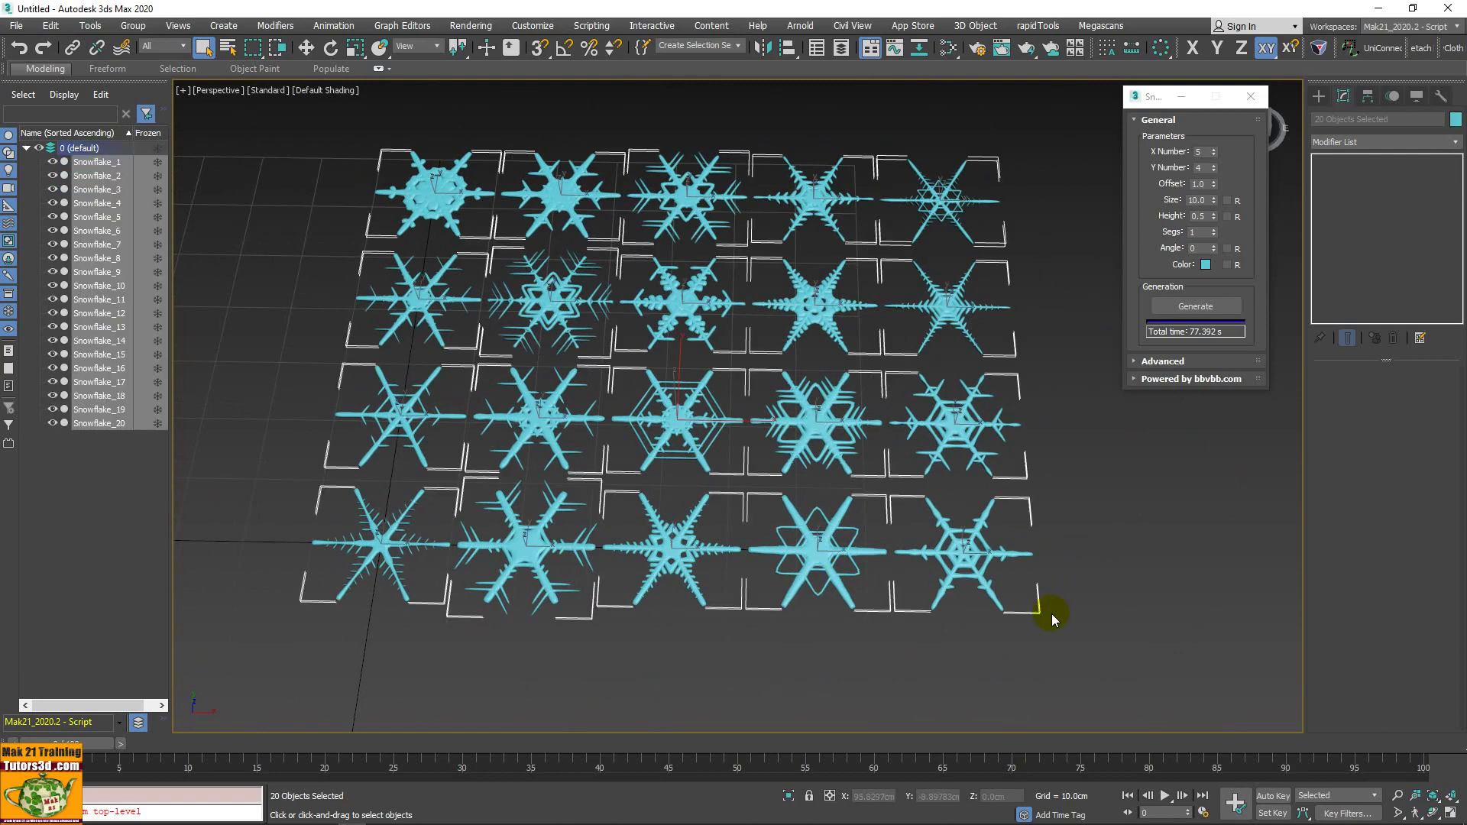
{"action": "key", "text": "Delete"}
Generate two snowflakes with X Number 1, Y Number 2 and Offset 5.
{"action": "left_click", "coordinate": [1214, 153]}
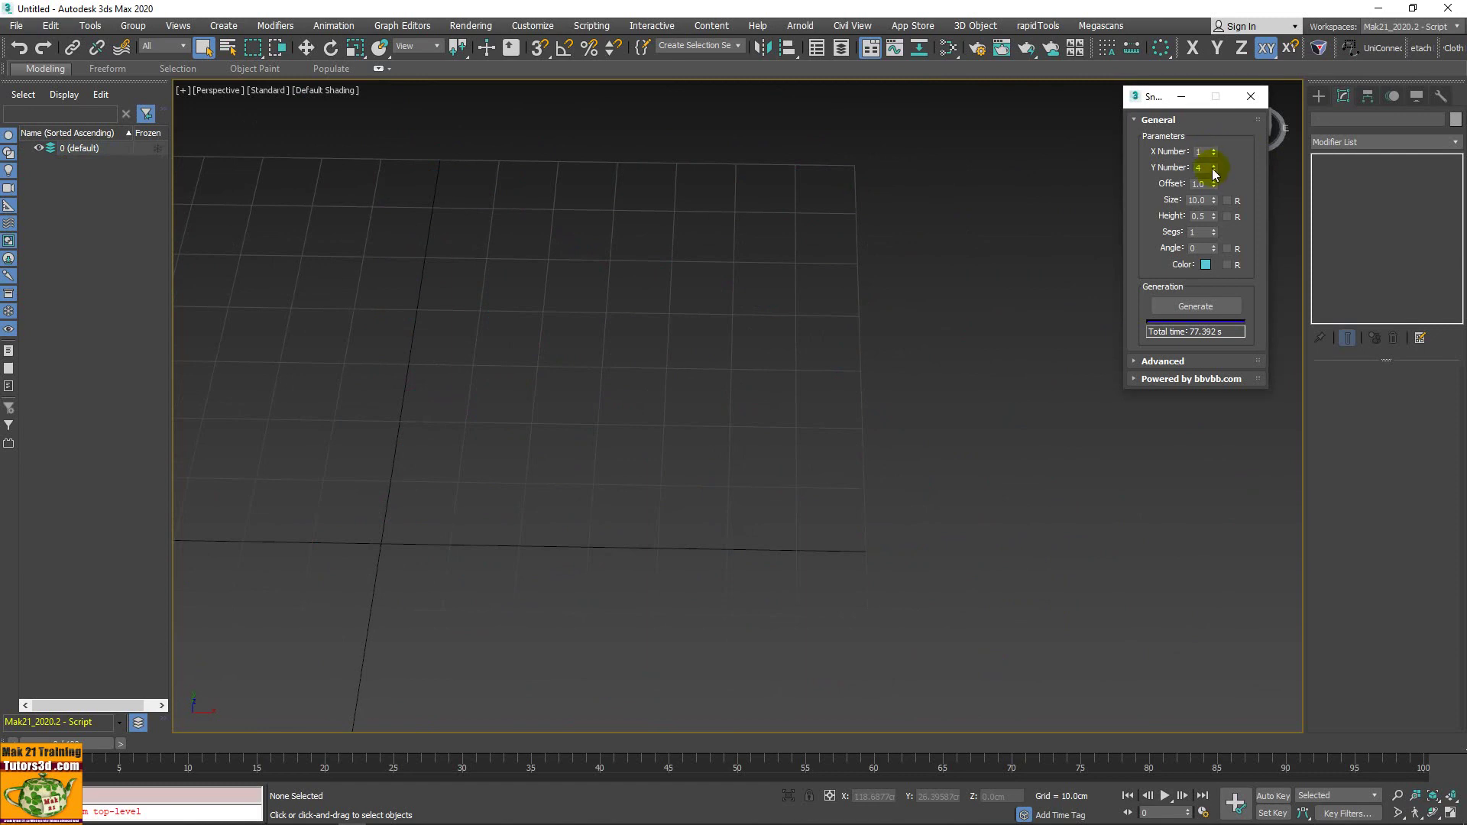
{"action": "type", "text": "2"}
{"action": "mouse_move", "coordinate": [552, 309]}
{"action": "middle_mouse_down"}
{"action": "mouse_move", "coordinate": [589, 417]}
{"action": "mouse_move", "coordinate": [642, 359]}
{"action": "mouse_move", "coordinate": [847, 309]}
{"action": "middle_mouse_up"}
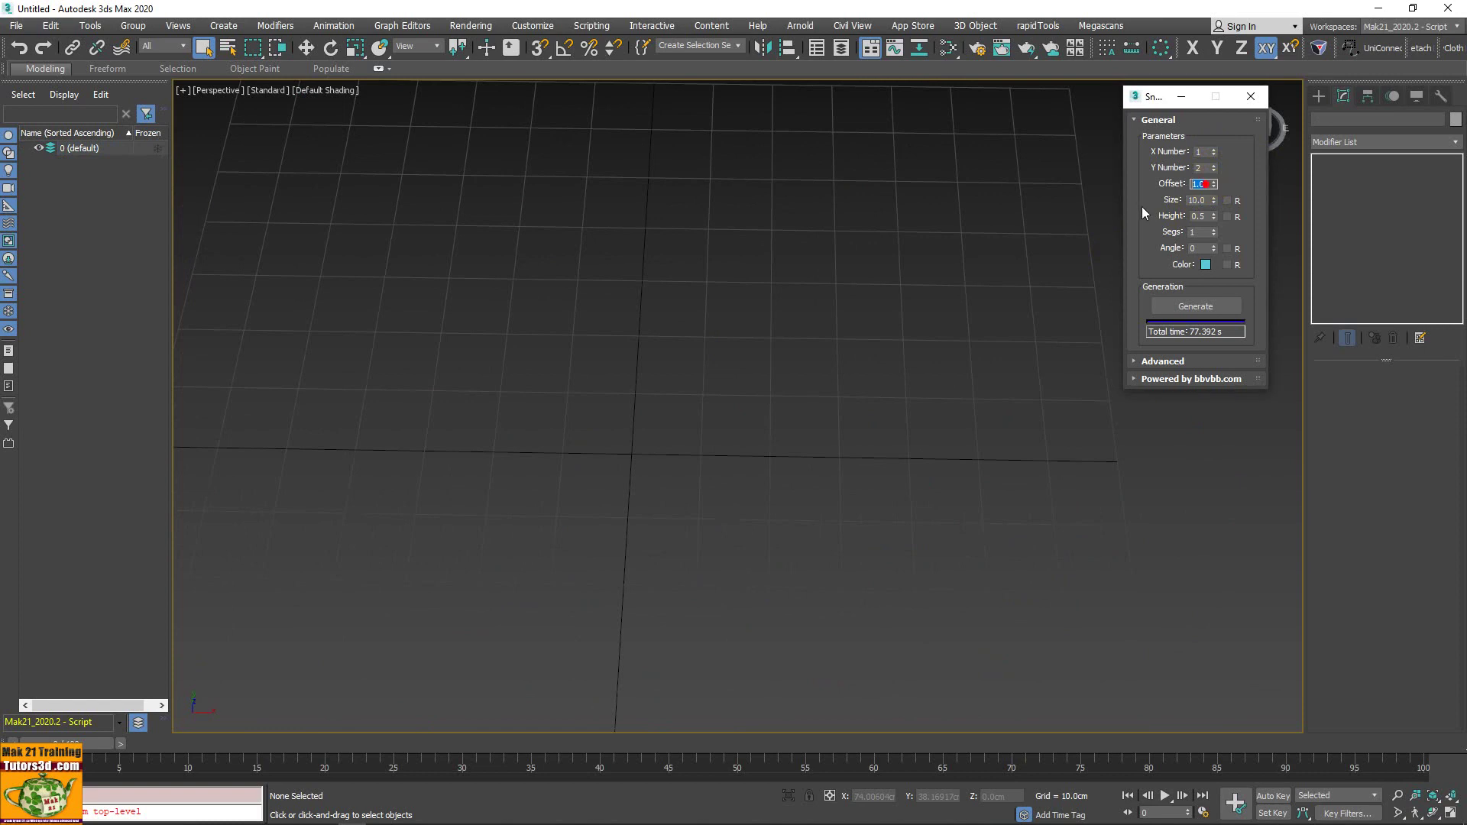
{"action": "type", "text": "5"}
{"action": "left_click", "coordinate": [1211, 306]}
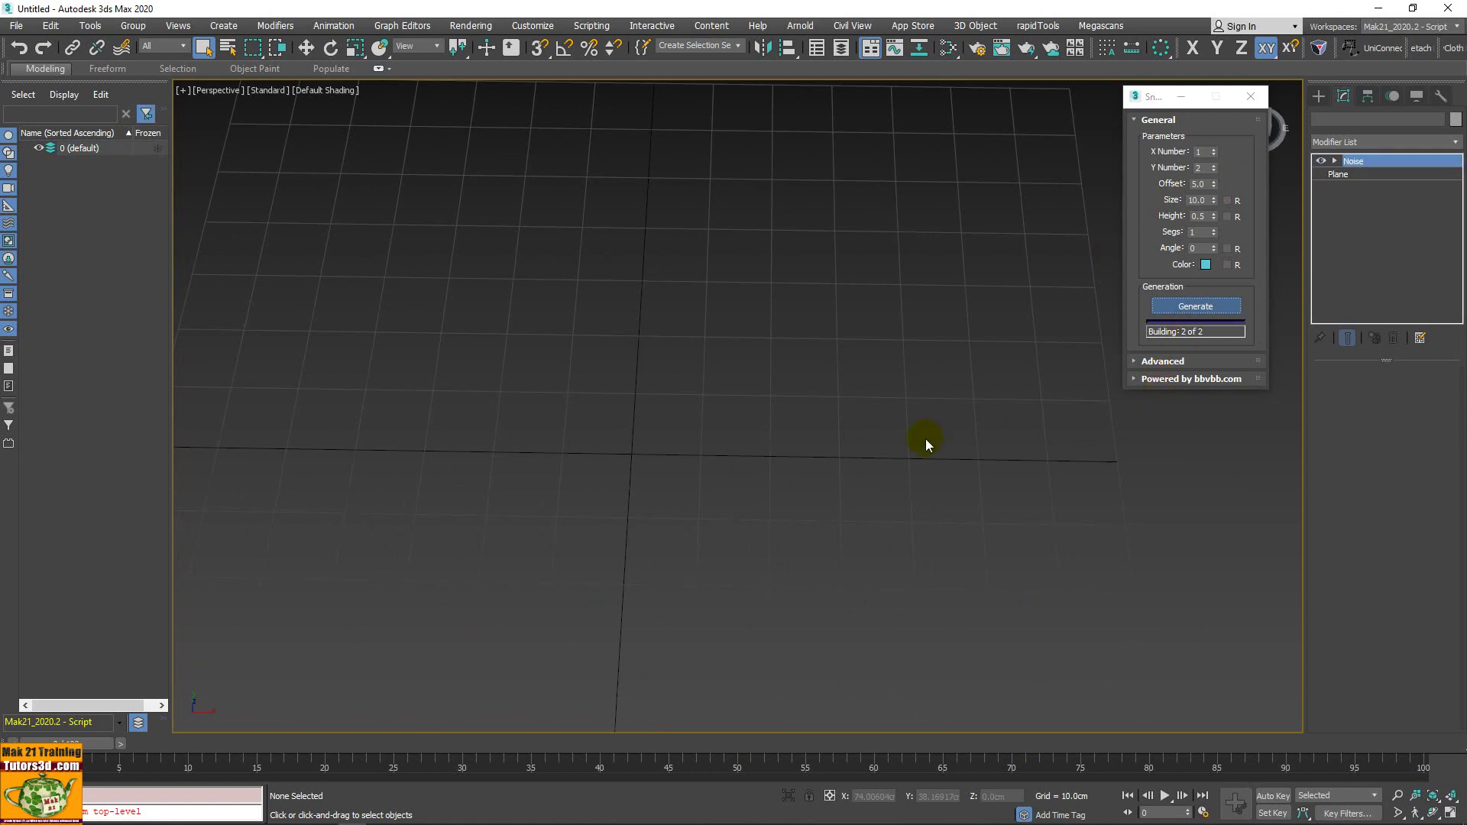
Orbit and zoom to view the two snowflakes from nearly straight above.
{"action": "mouse_move", "coordinate": [925, 439]}
{"action": "middle_mouse_down", "text": "alt"}
{"action": "mouse_move", "coordinate": [734, 475]}
{"action": "mouse_move", "coordinate": [787, 460]}
{"action": "mouse_move", "coordinate": [782, 423]}
{"action": "mouse_move", "coordinate": [786, 547]}
{"action": "mouse_move", "coordinate": [868, 475]}
{"action": "middle_mouse_up", "text": "alt"}
{"action": "scroll", "coordinate": [861, 459], "scroll_direction": "up", "scroll_amount": 3}
{"action": "scroll", "coordinate": [864, 399], "scroll_direction": "up", "scroll_amount": 3}
{"action": "scroll", "coordinate": [863, 398], "scroll_direction": "down", "scroll_amount": 3}
{"action": "mouse_move", "coordinate": [864, 398]}
{"action": "middle_mouse_down", "text": "alt"}
{"action": "mouse_move", "coordinate": [708, 459]}
{"action": "mouse_move", "coordinate": [1015, 321]}
{"action": "middle_mouse_up", "text": "alt"}
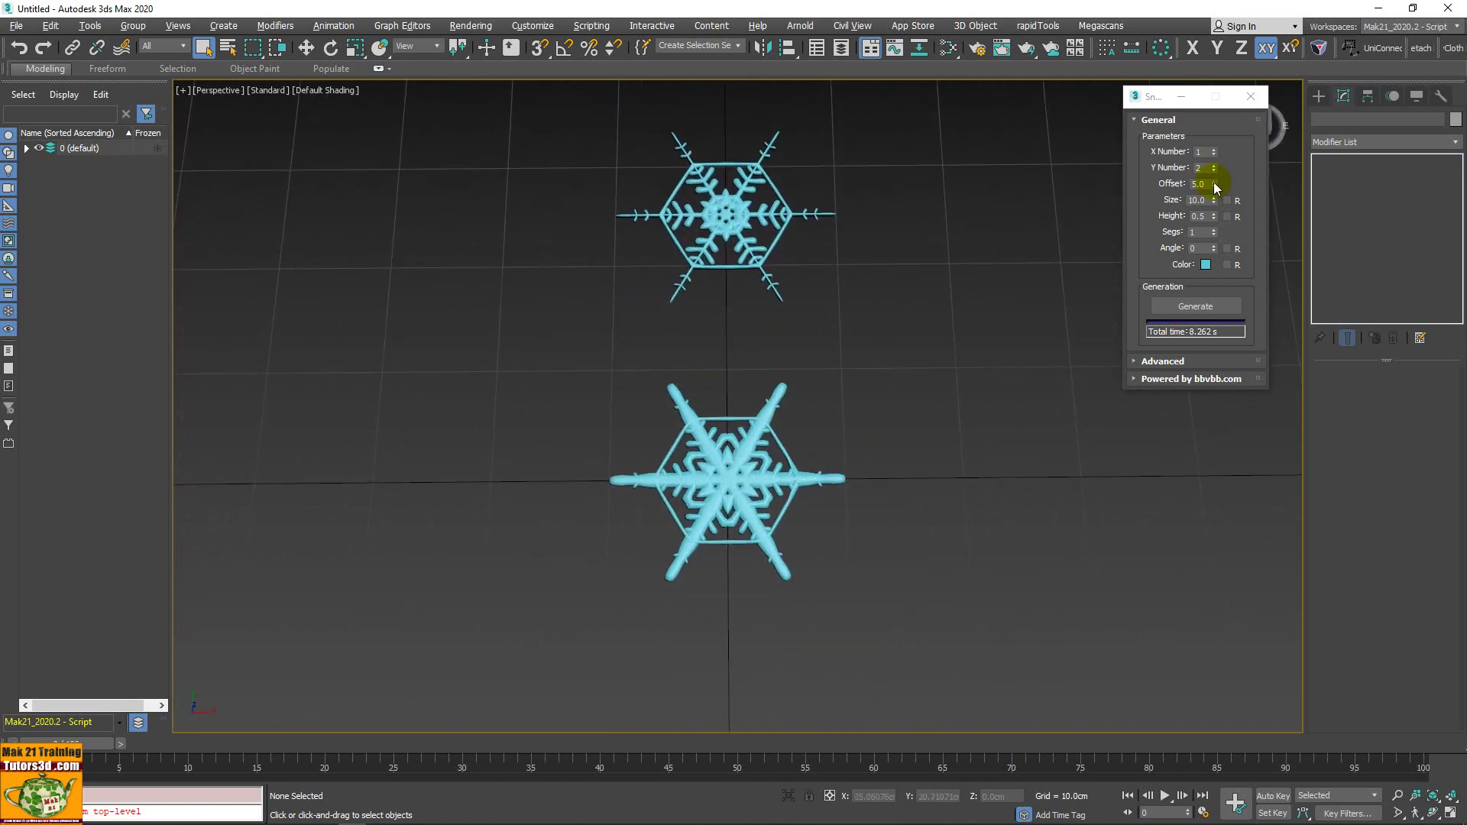
Delete both snowflakes and regenerate the pair with Offset 15.
{"action": "left_click_drag", "start_coordinate": [638, 215], "coordinate": [838, 563]}
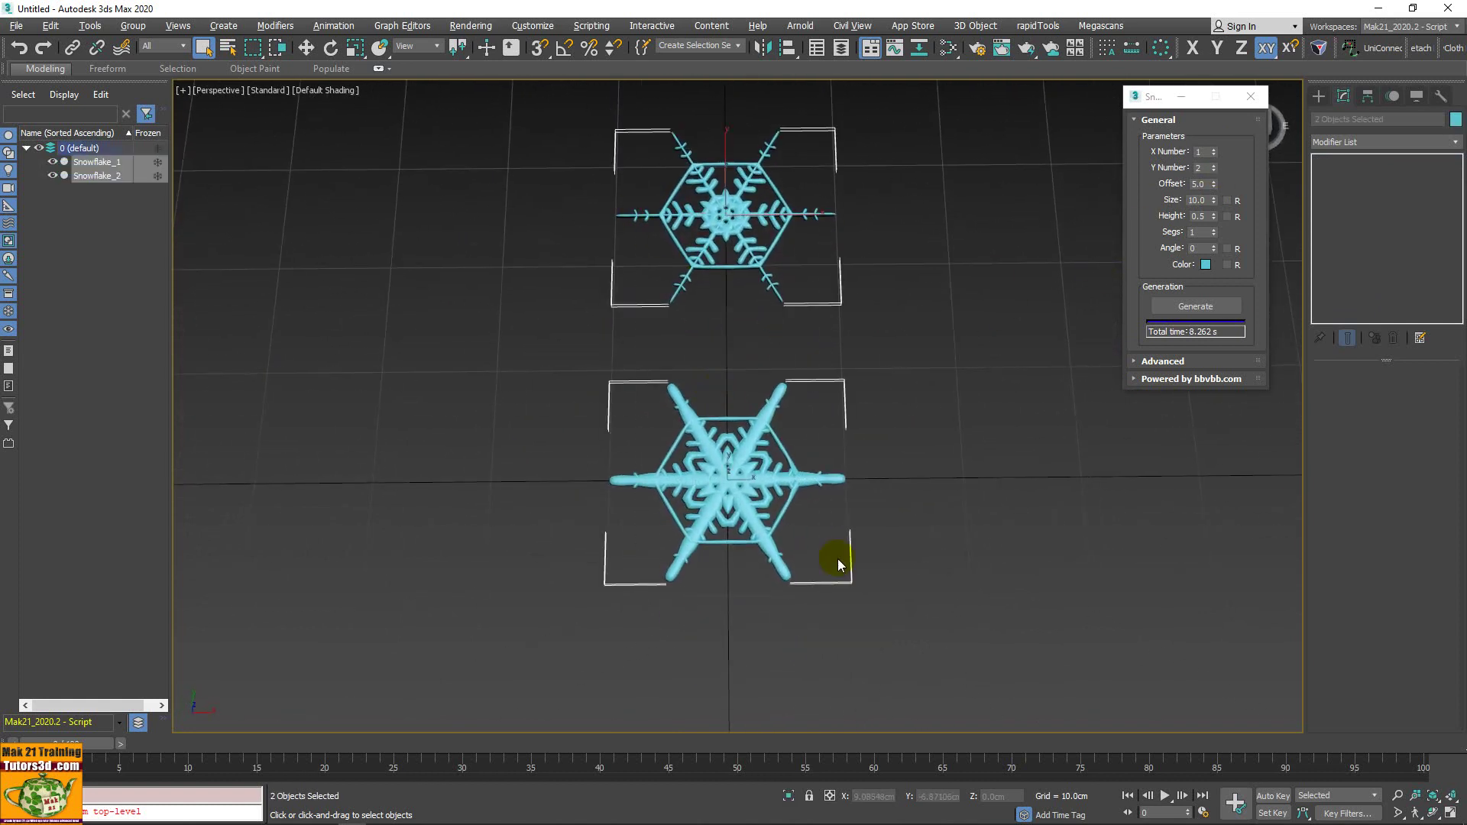
{"action": "key", "text": "Delete"}
{"action": "double_click", "coordinate": [1205, 183]}
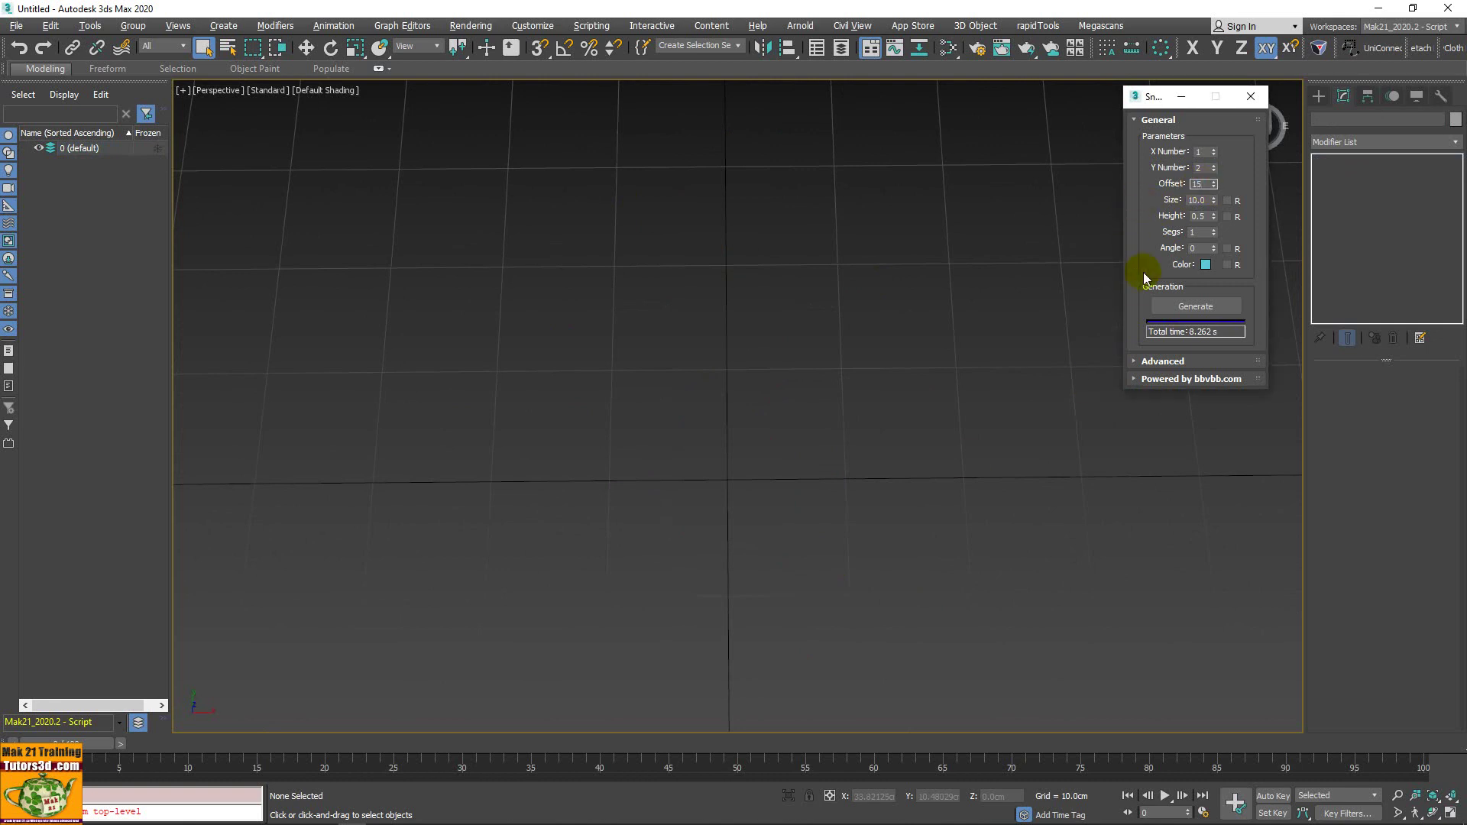
{"action": "left_click", "coordinate": [1199, 307]}
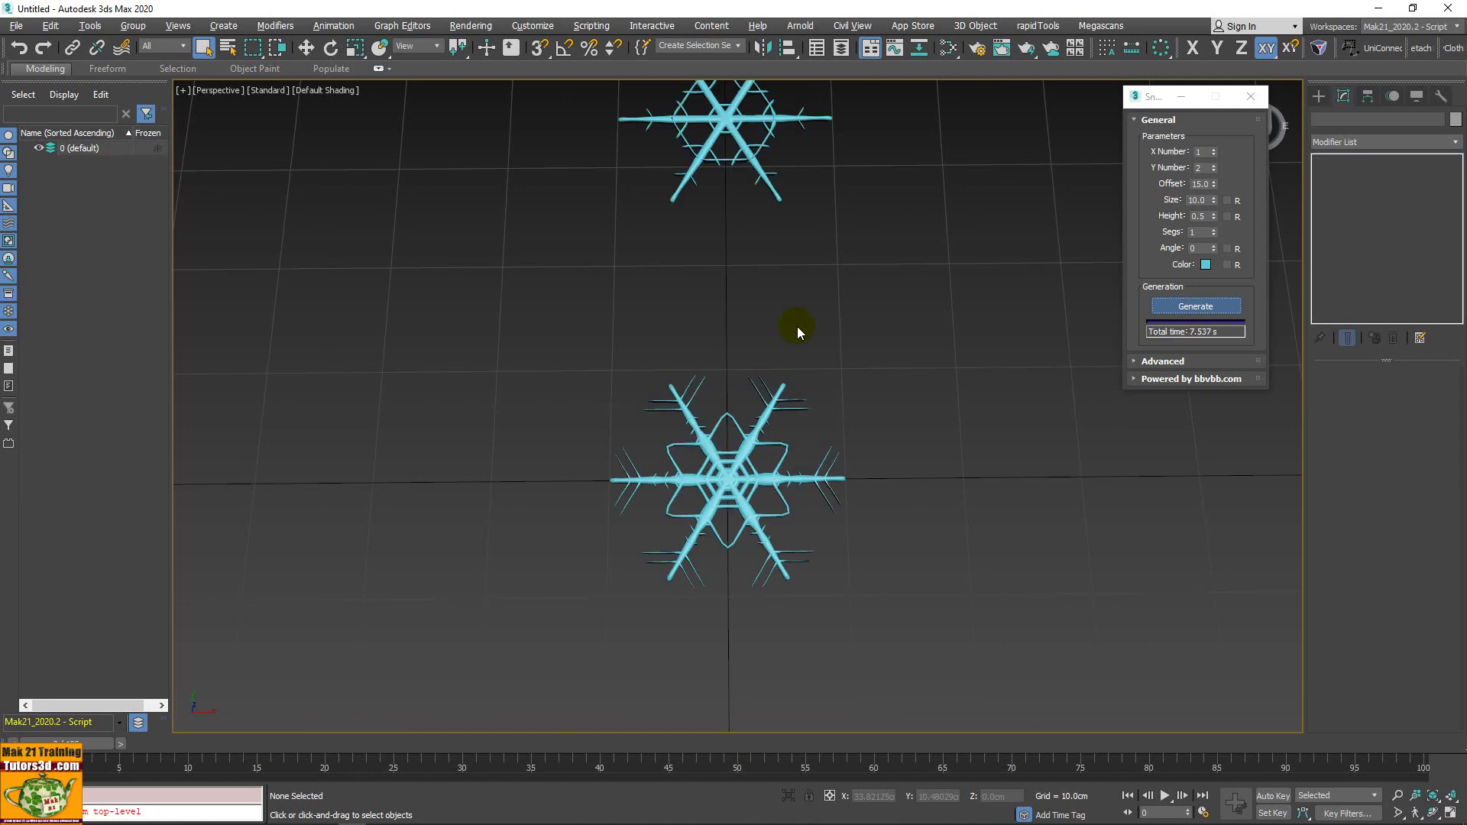
{"action": "middle_click_drag", "start_coordinate": [760, 354], "coordinate": [767, 376], "text": "alt"}
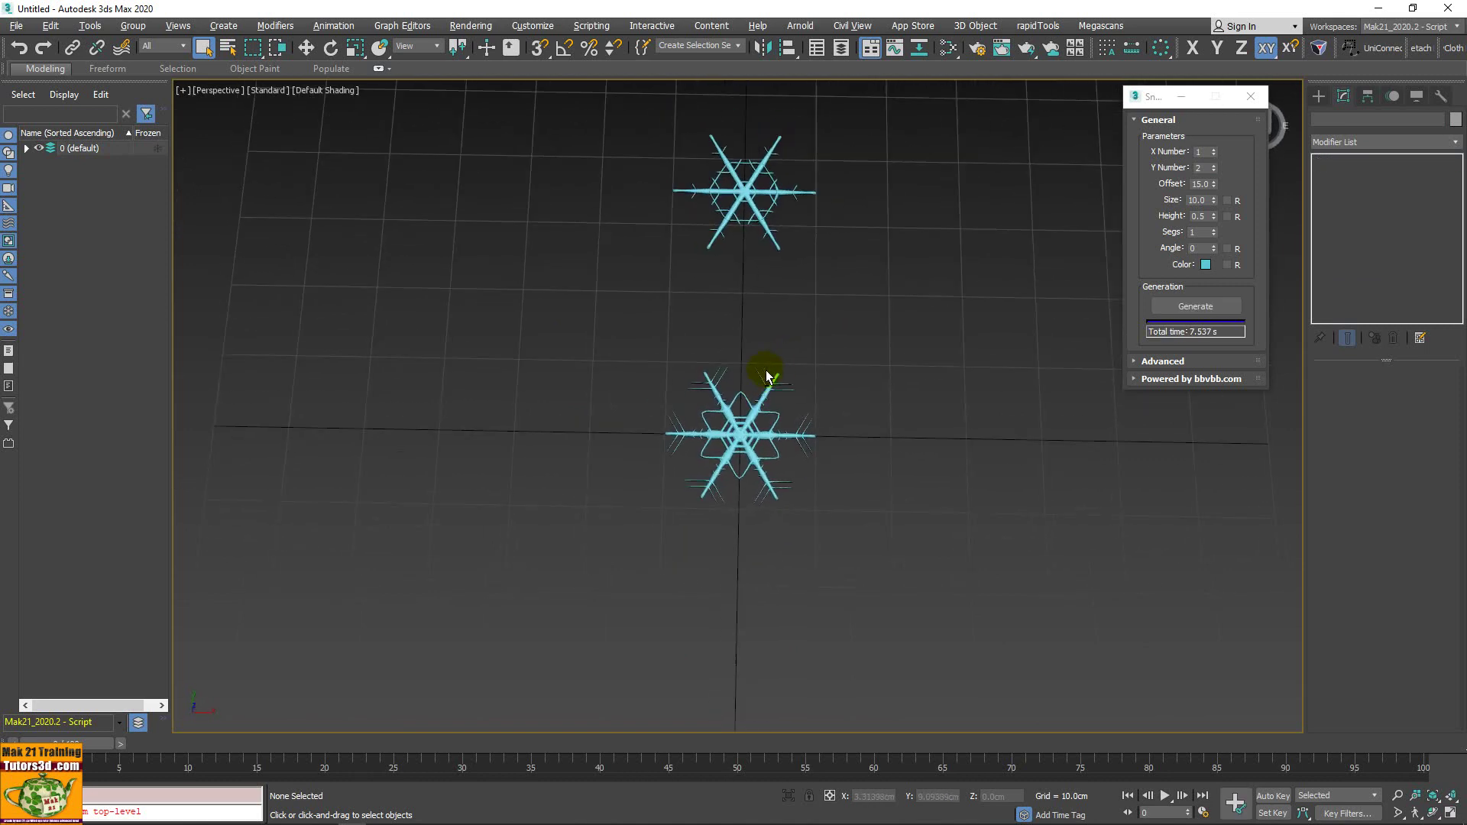
Close and relaunch the Snowflake script, move it aside, and select both snowflakes.
{"action": "double_click", "coordinate": [1210, 186]}
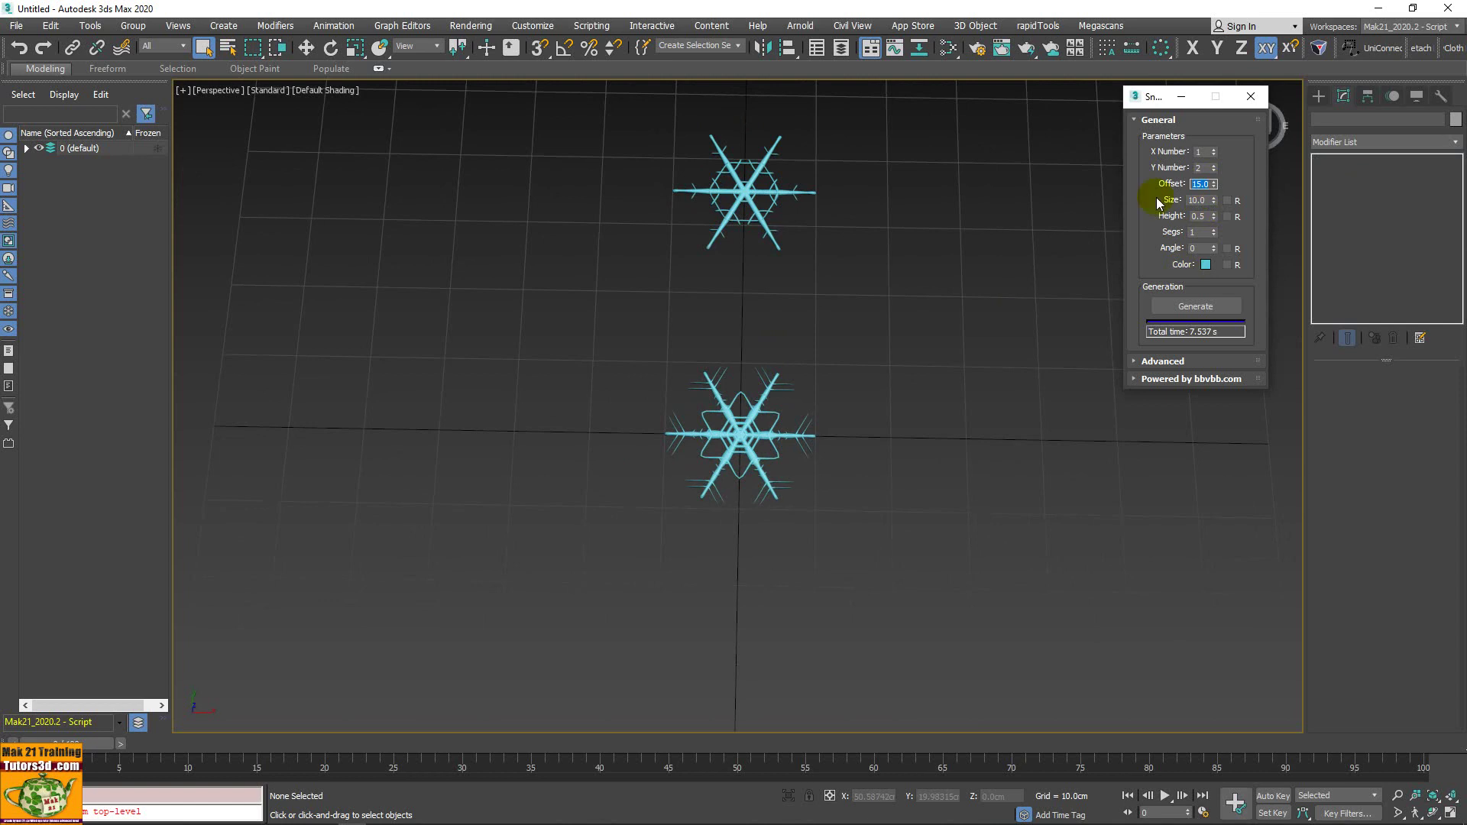
{"action": "left_click", "coordinate": [1251, 96]}
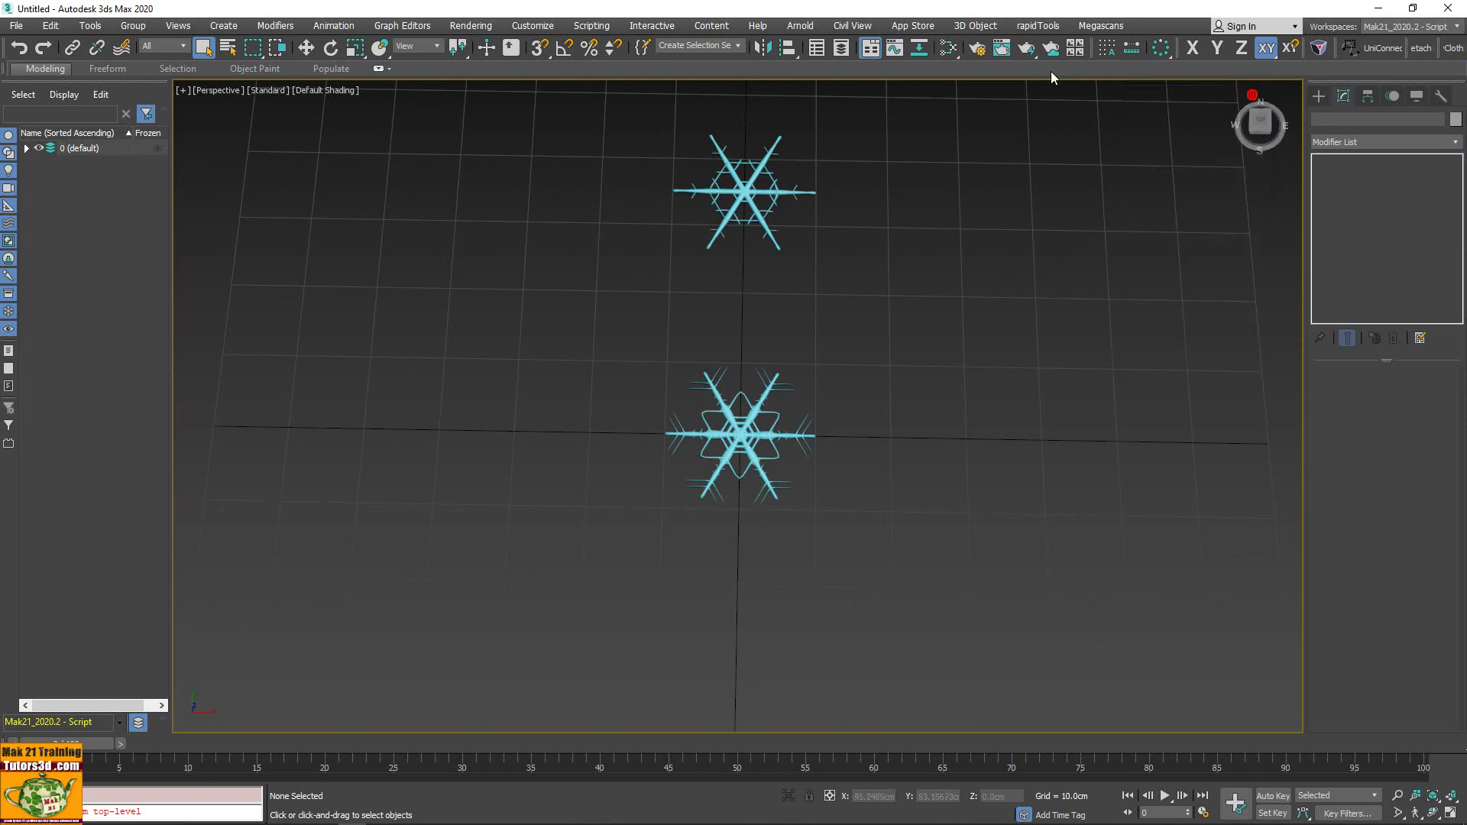
{"action": "left_click", "coordinate": [1033, 27]}
{"action": "left_click", "coordinate": [995, 182]}
{"action": "left_click_drag", "start_coordinate": [701, 272], "coordinate": [1108, 163]}
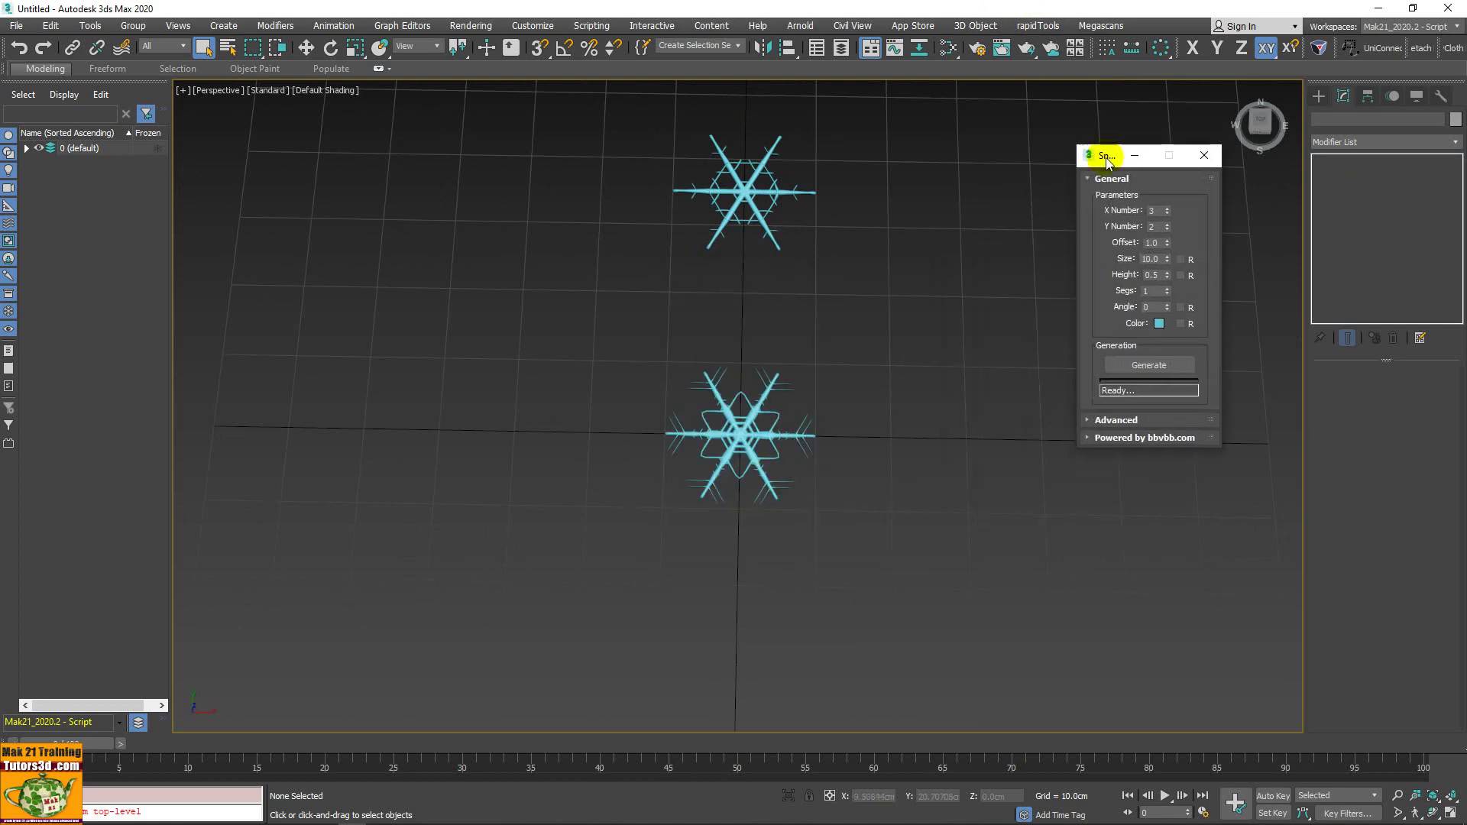
{"action": "left_click_drag", "start_coordinate": [654, 156], "coordinate": [867, 493]}
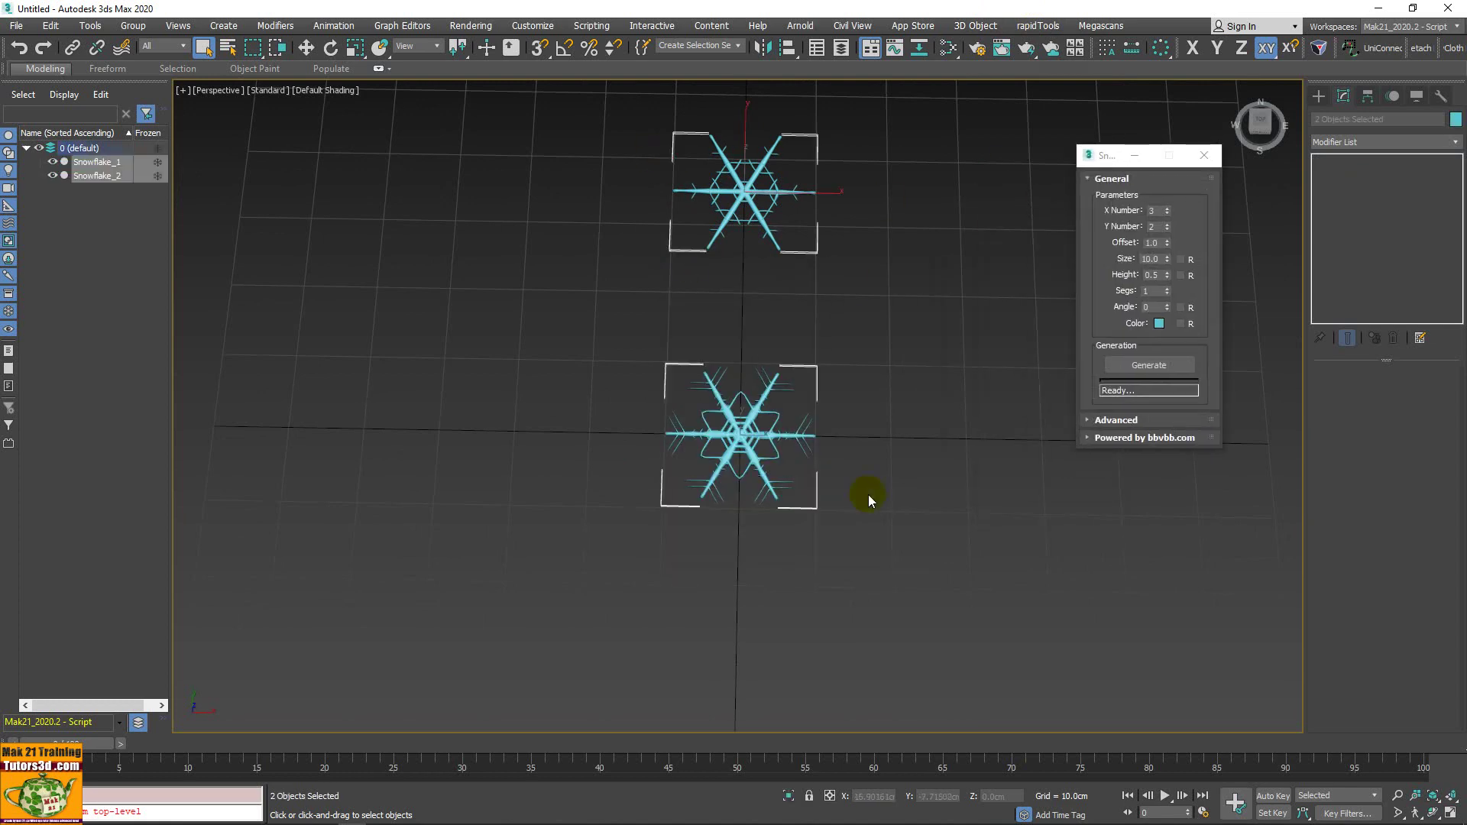
Clear the scene and generate a 3×3 grid with randomized size, height, angle 15 and colour.
{"action": "key", "text": "Delete"}
{"action": "middle_click_drag", "start_coordinate": [868, 494], "coordinate": [738, 386]}
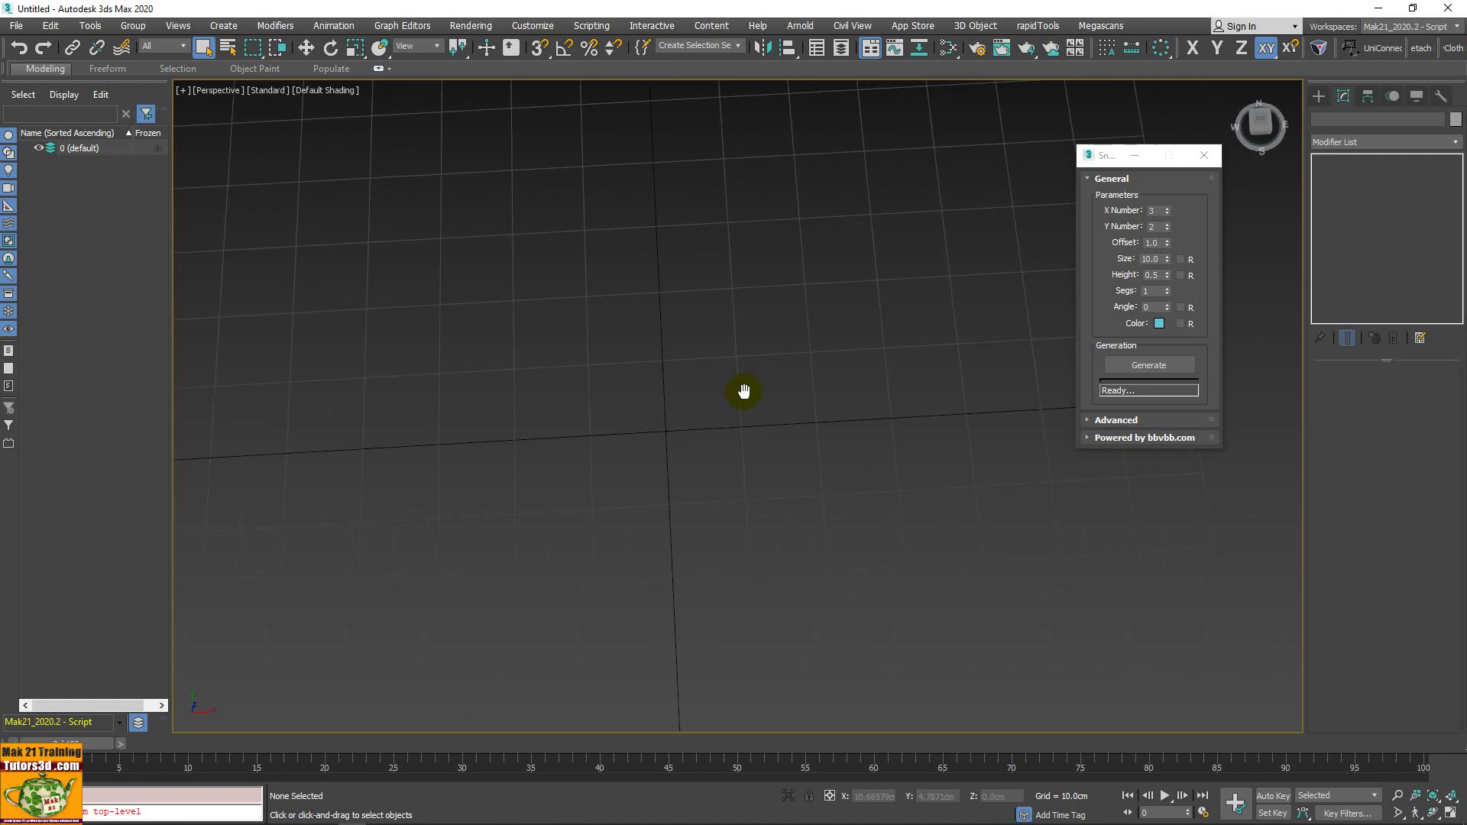
{"action": "left_click", "coordinate": [1181, 260]}
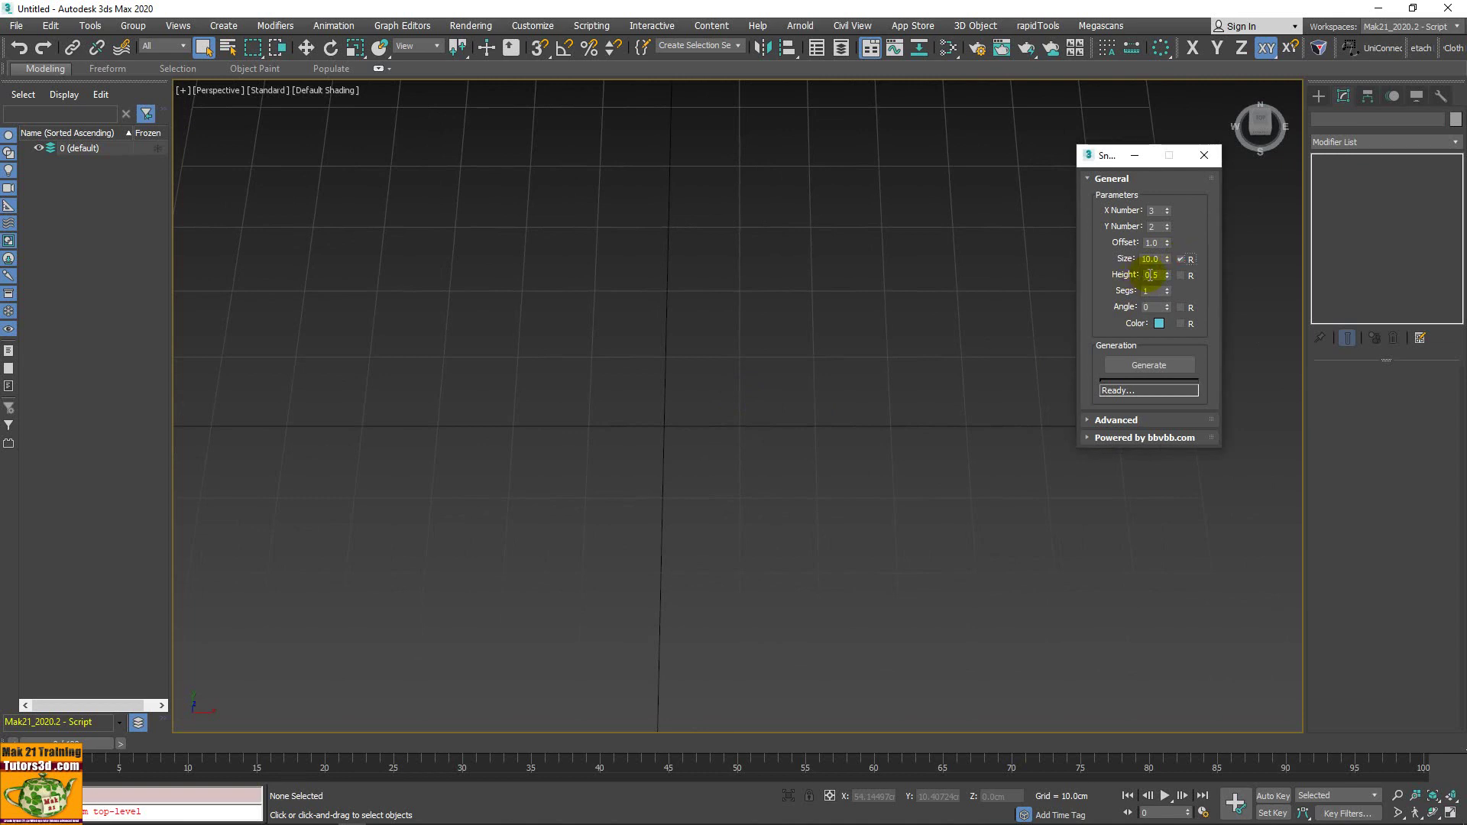
{"action": "left_click", "coordinate": [1146, 294]}
{"action": "left_click", "coordinate": [1156, 307]}
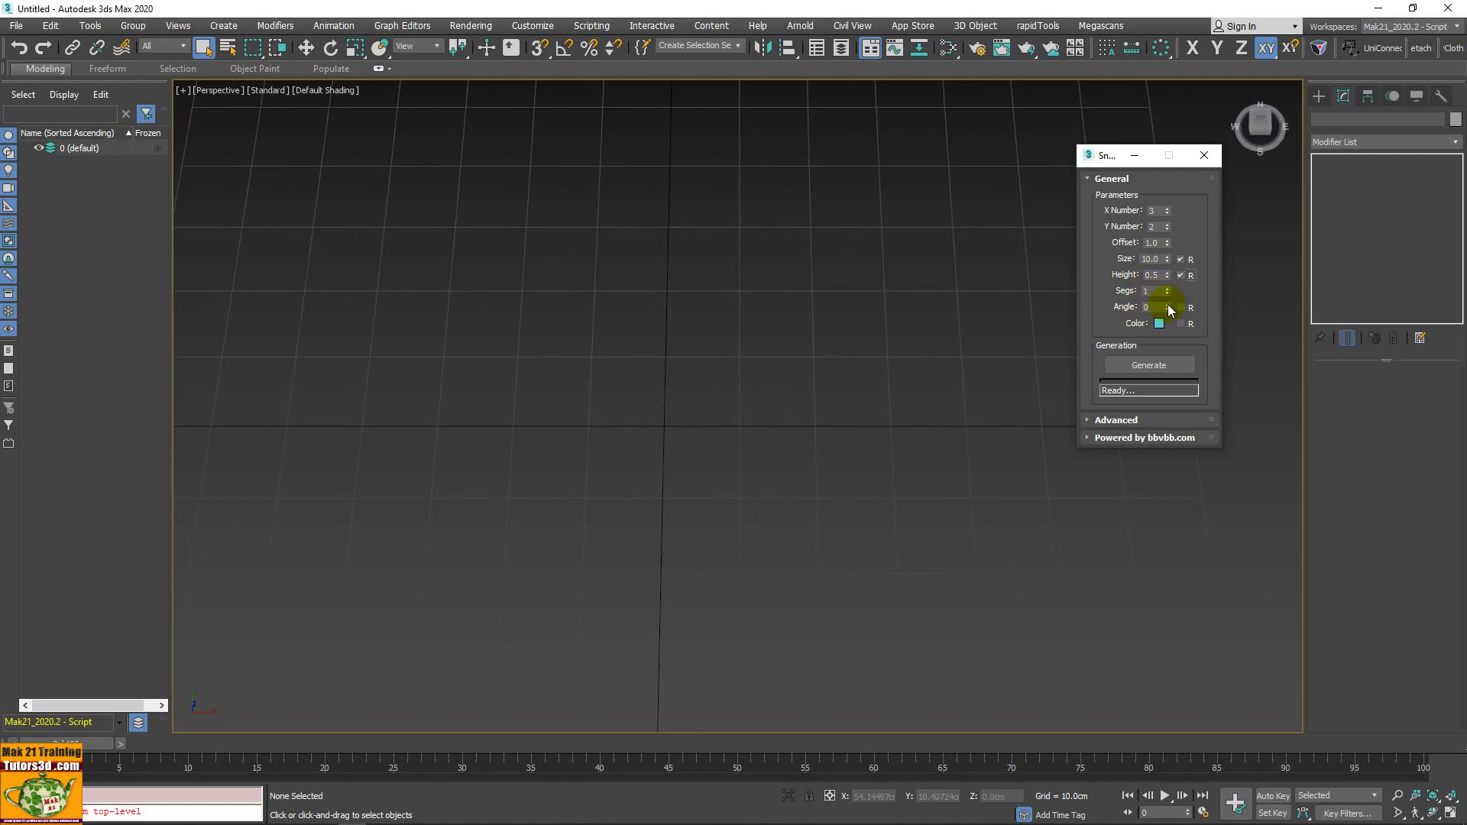
{"action": "double_click", "coordinate": [1154, 308]}
{"action": "type", "text": "15"}
{"action": "left_click", "coordinate": [1180, 307]}
{"action": "left_click", "coordinate": [1180, 324]}
{"action": "left_click", "coordinate": [1166, 365]}
{"action": "left_click", "coordinate": [1161, 366]}
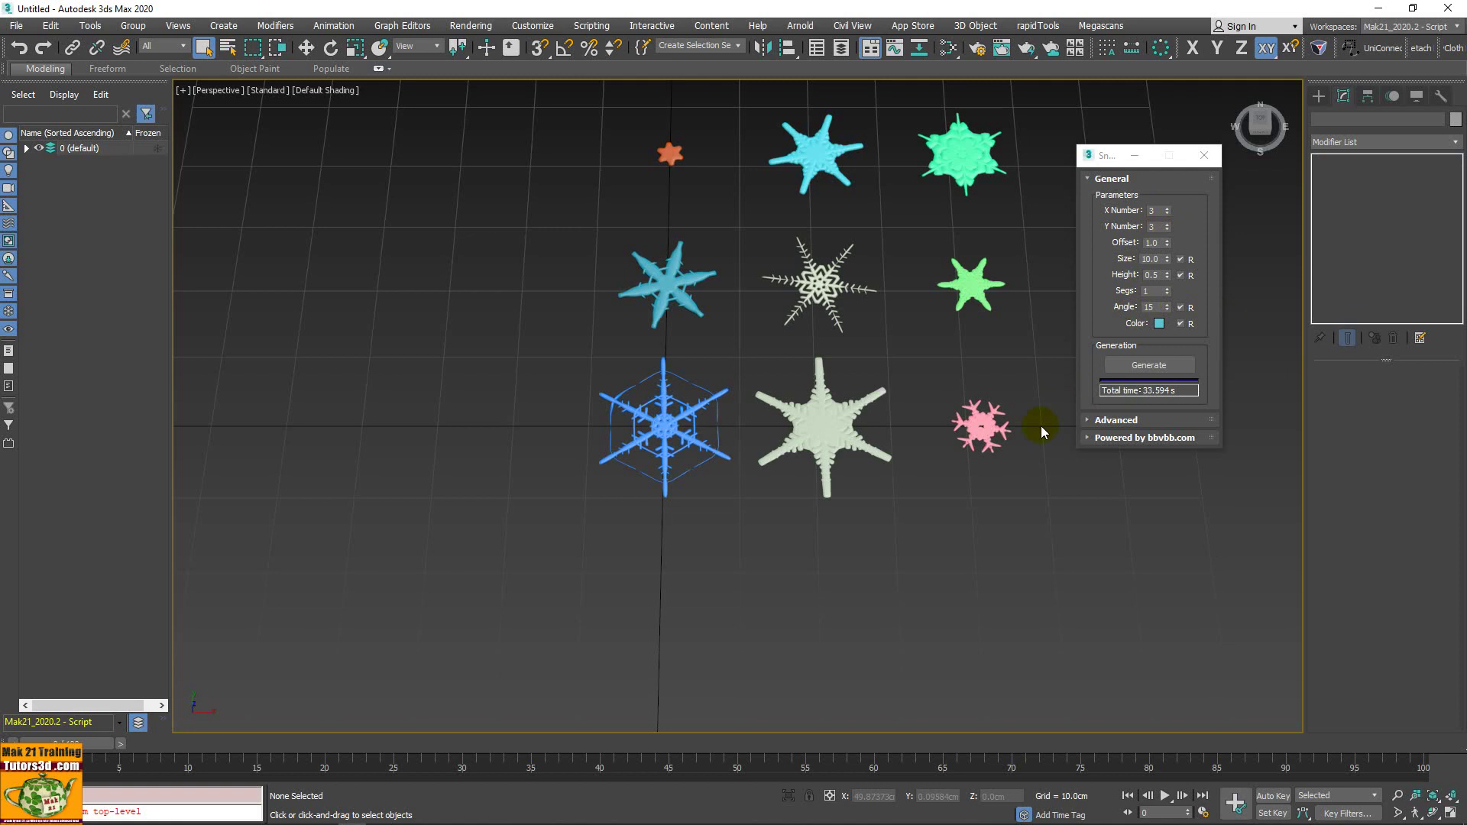
Select the cyan, white, blue and small orange snowflakes one by one to compare them.
{"action": "left_click", "coordinate": [815, 157]}
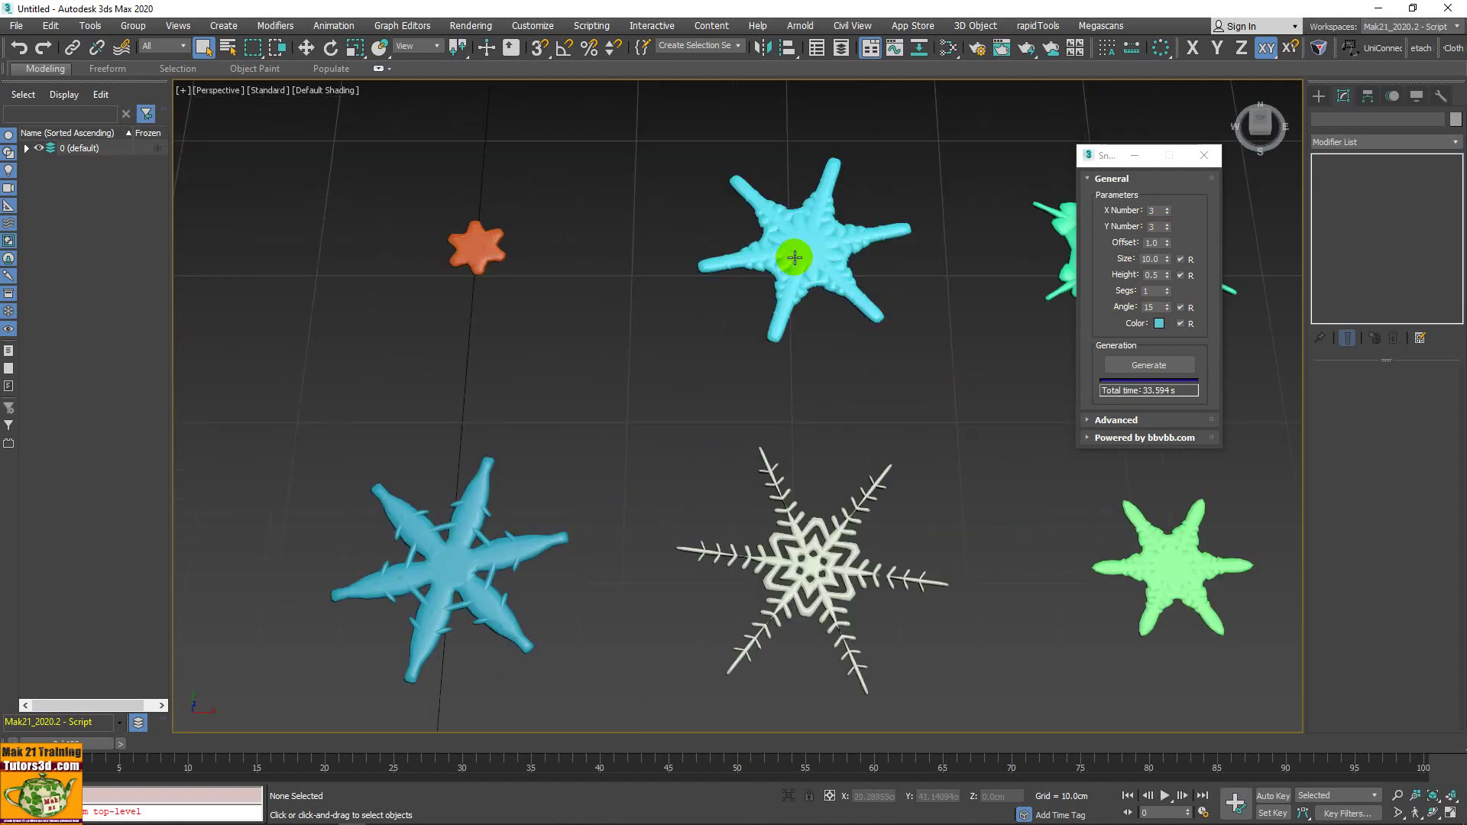
{"action": "scroll", "coordinate": [823, 249], "scroll_direction": "up", "scroll_amount": 5}
{"action": "scroll", "coordinate": [825, 245], "scroll_direction": "down", "scroll_amount": 3}
{"action": "scroll", "coordinate": [828, 252], "scroll_direction": "down", "scroll_amount": 3}
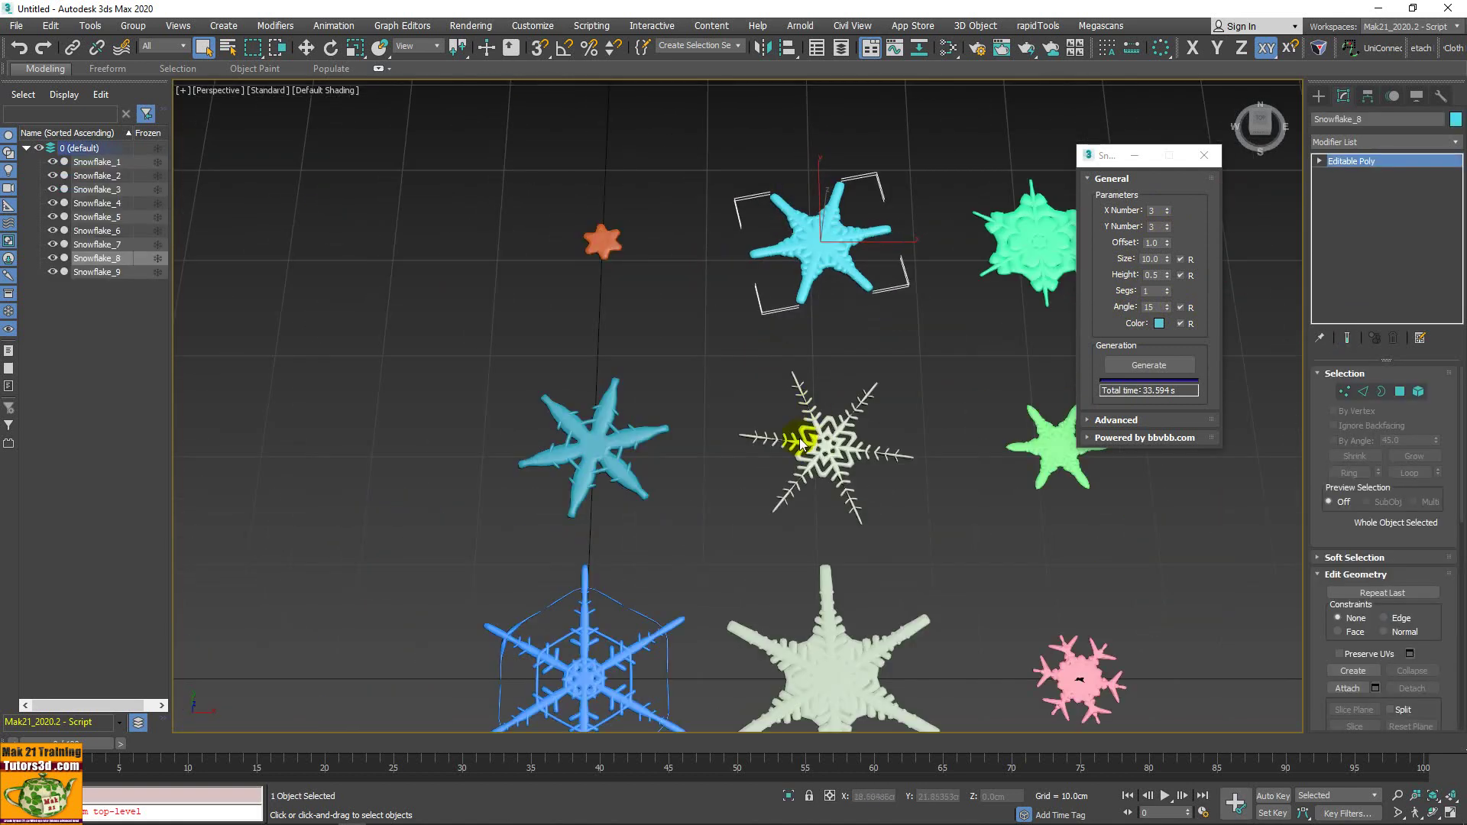
{"action": "left_click", "coordinate": [766, 461]}
{"action": "left_click", "coordinate": [605, 433]}
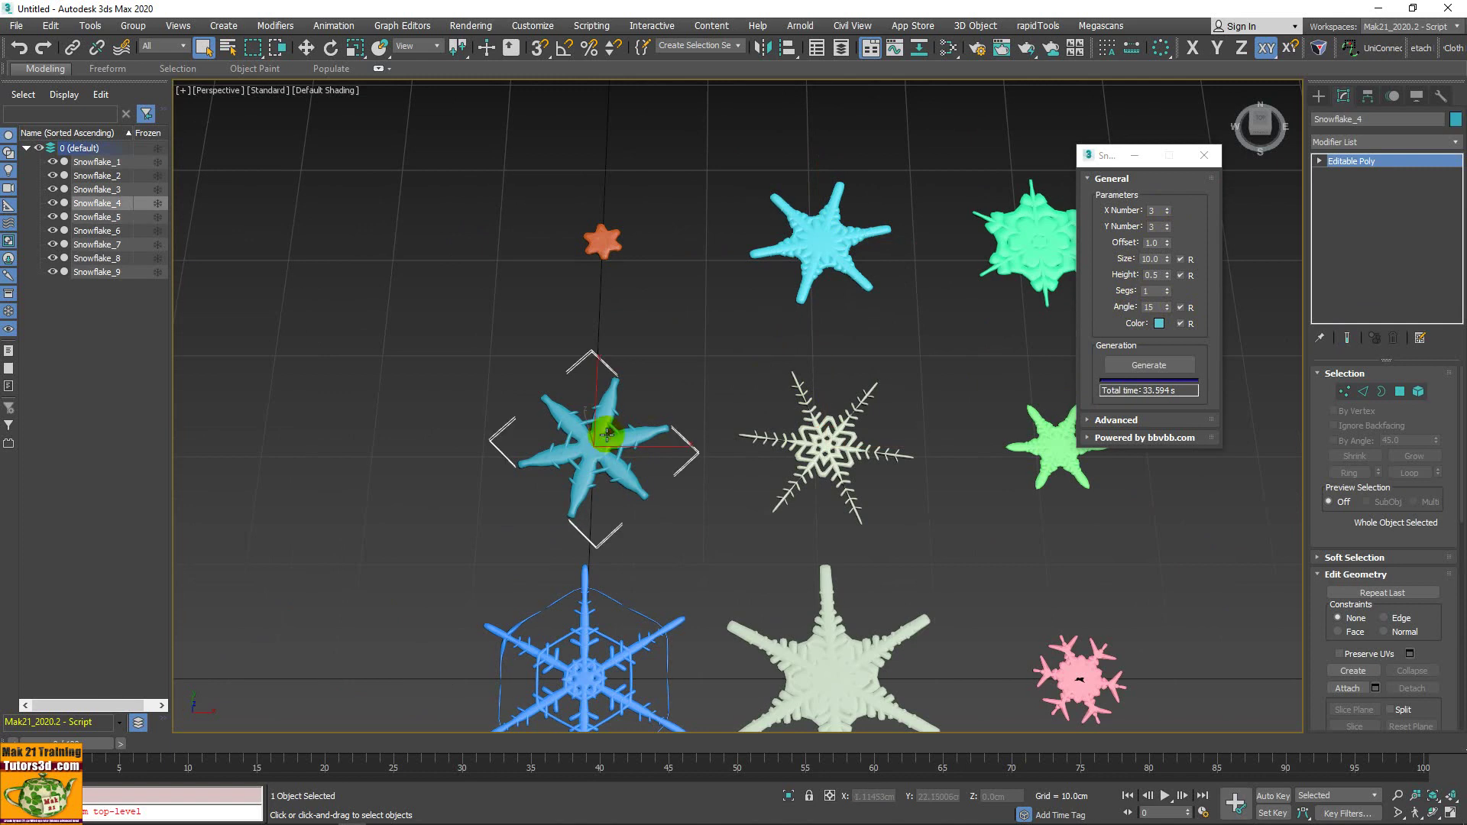
{"action": "left_click", "coordinate": [623, 257]}
{"action": "mouse_move", "coordinate": [955, 379]}
{"action": "middle_mouse_down"}
{"action": "mouse_move", "coordinate": [839, 316]}
{"action": "mouse_move", "coordinate": [812, 367]}
{"action": "middle_mouse_up"}
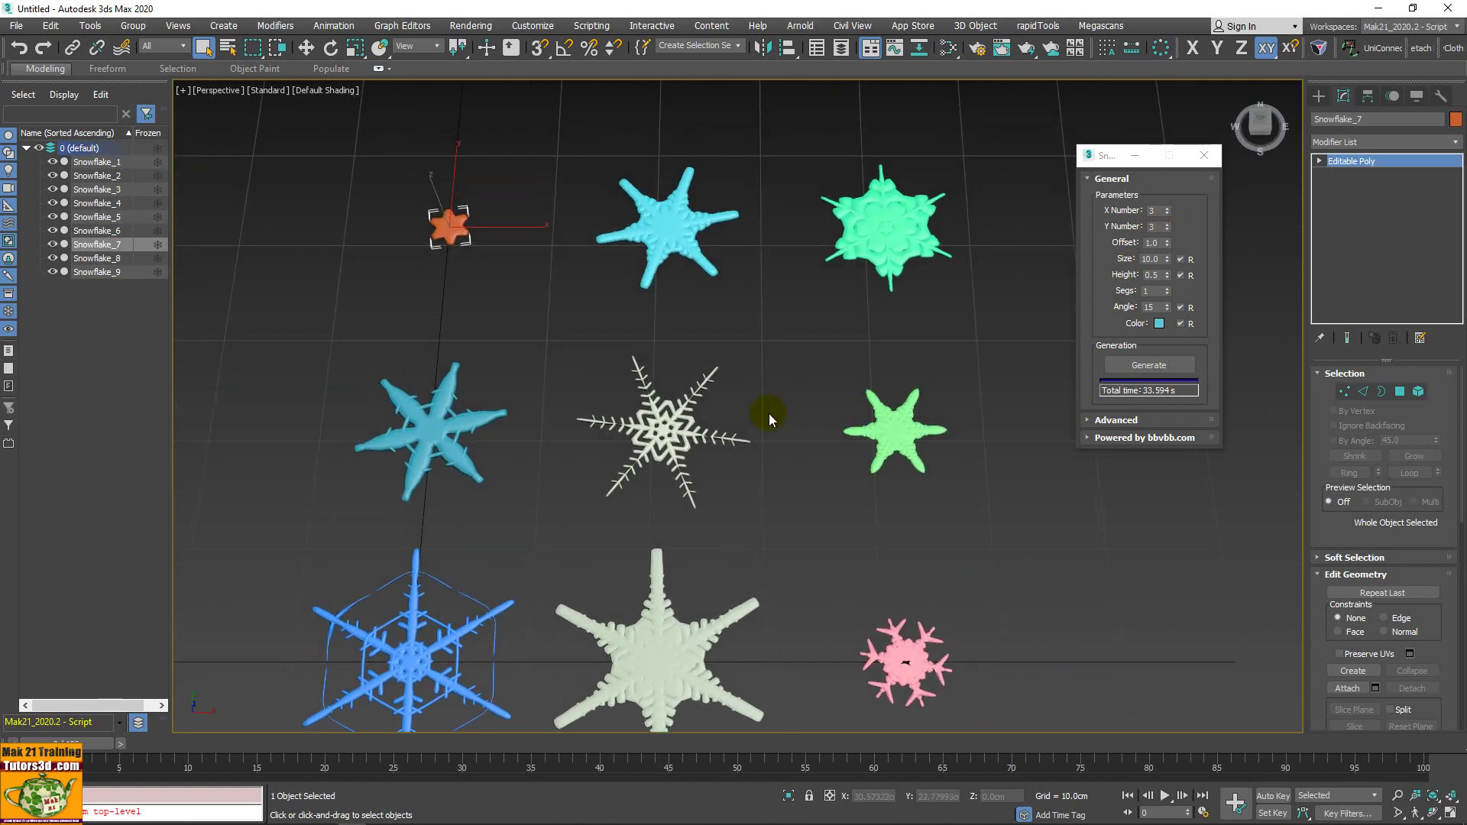
Inspect the snowflakes side-on and up close, including Snowflake_1, then select all nine.
{"action": "mouse_move", "coordinate": [665, 462]}
{"action": "middle_mouse_down", "text": "alt"}
{"action": "mouse_move", "coordinate": [757, 381]}
{"action": "mouse_move", "coordinate": [747, 420]}
{"action": "mouse_move", "coordinate": [875, 274]}
{"action": "middle_mouse_up", "text": "alt"}
{"action": "scroll", "coordinate": [886, 284], "scroll_direction": "up", "scroll_amount": 2}
{"action": "scroll", "coordinate": [902, 295], "scroll_direction": "up", "scroll_amount": 5}
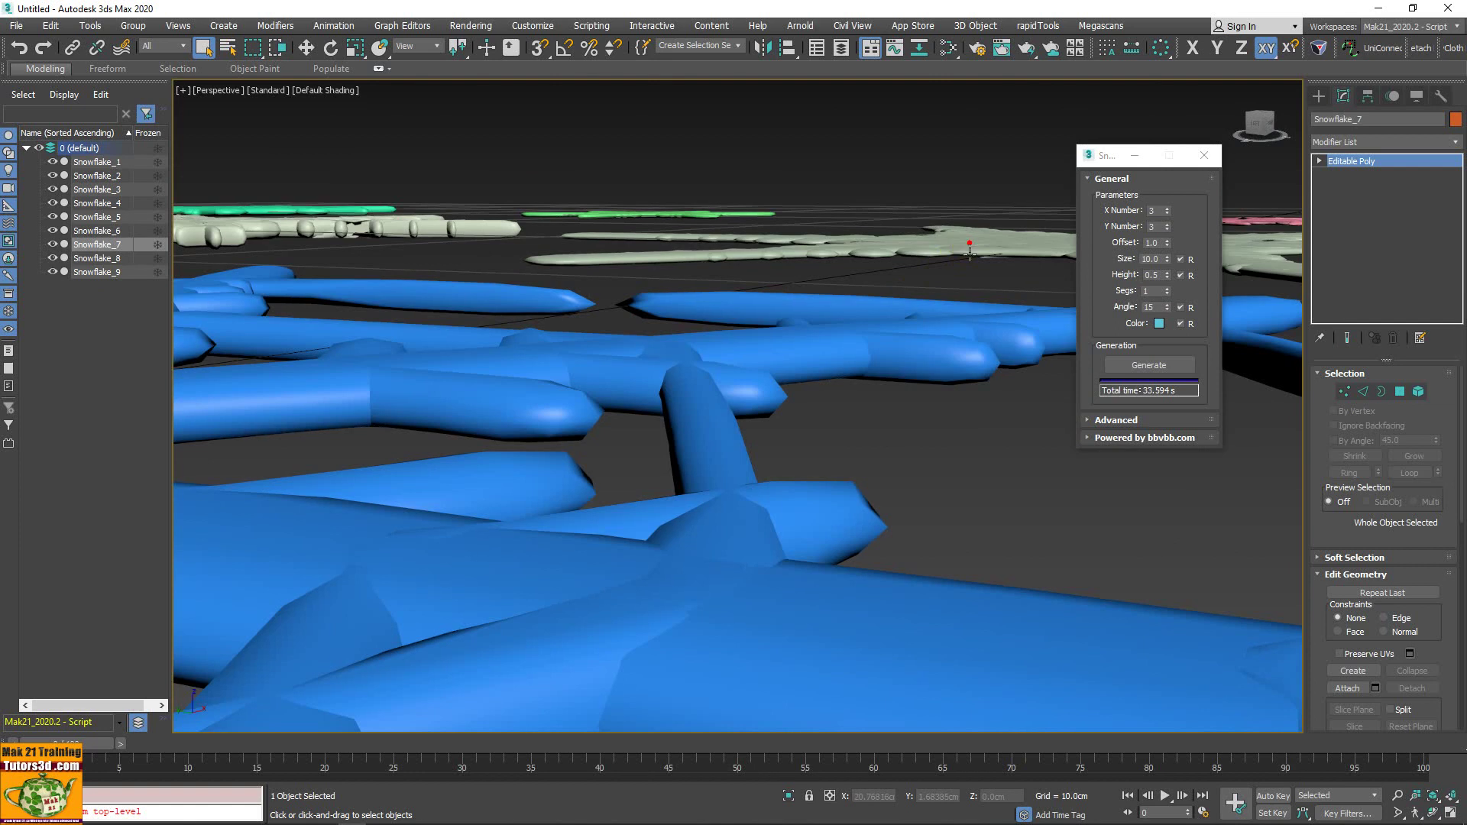
{"action": "left_click", "coordinate": [968, 243]}
{"action": "scroll", "coordinate": [937, 327], "scroll_direction": "down", "scroll_amount": 3}
{"action": "left_click", "coordinate": [829, 439]}
{"action": "scroll", "coordinate": [828, 442], "scroll_direction": "down", "scroll_amount": 2}
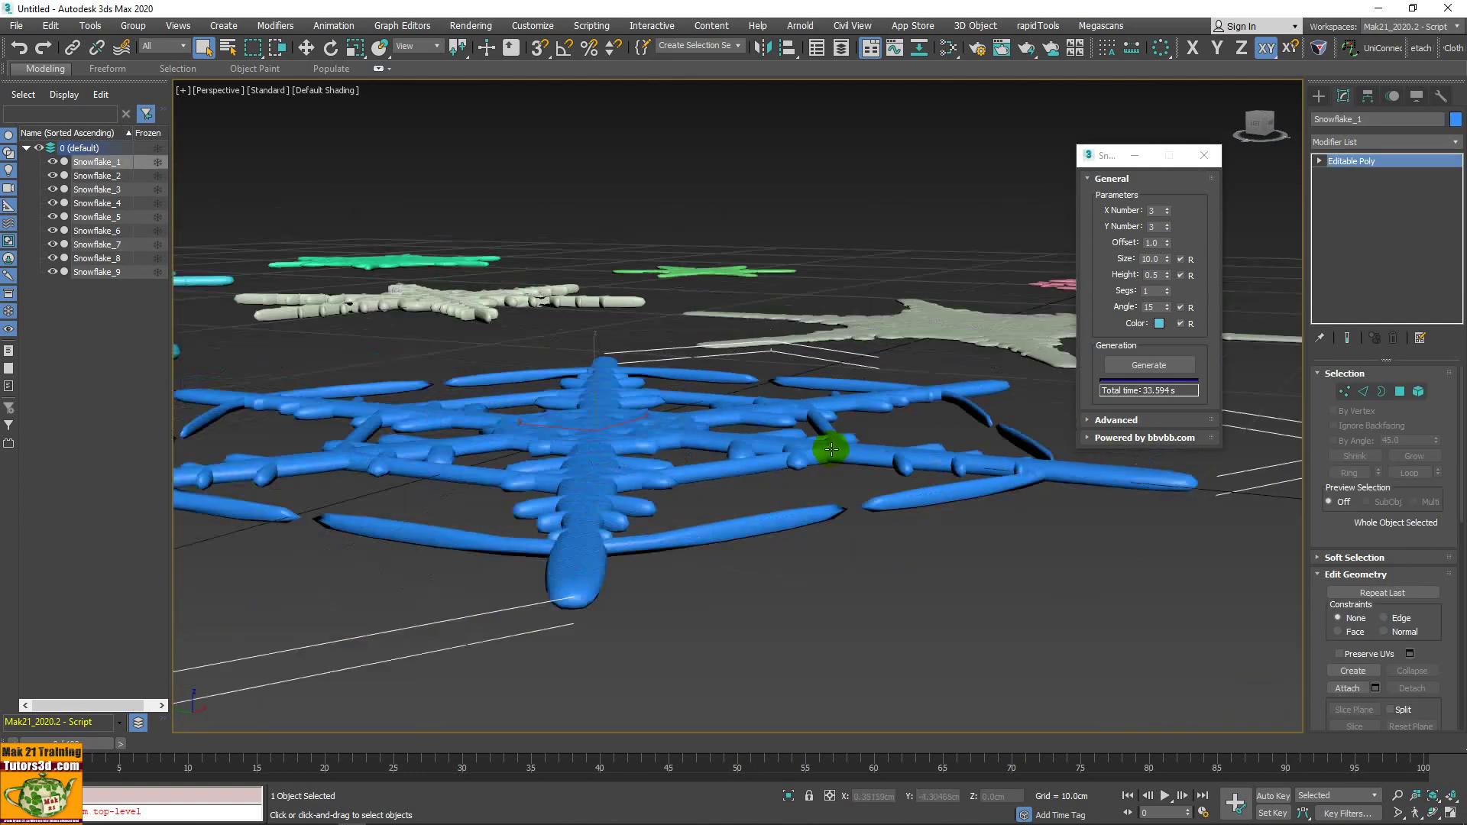
{"action": "scroll", "coordinate": [828, 441], "scroll_direction": "down", "scroll_amount": 2}
{"action": "mouse_move", "coordinate": [829, 442]}
{"action": "middle_mouse_down", "text": "alt"}
{"action": "mouse_move", "coordinate": [786, 459]}
{"action": "mouse_move", "coordinate": [777, 425]}
{"action": "mouse_move", "coordinate": [468, 563]}
{"action": "mouse_move", "coordinate": [397, 574]}
{"action": "mouse_move", "coordinate": [406, 599]}
{"action": "middle_mouse_up", "text": "alt"}
{"action": "scroll", "coordinate": [405, 599], "scroll_direction": "down", "scroll_amount": 3}
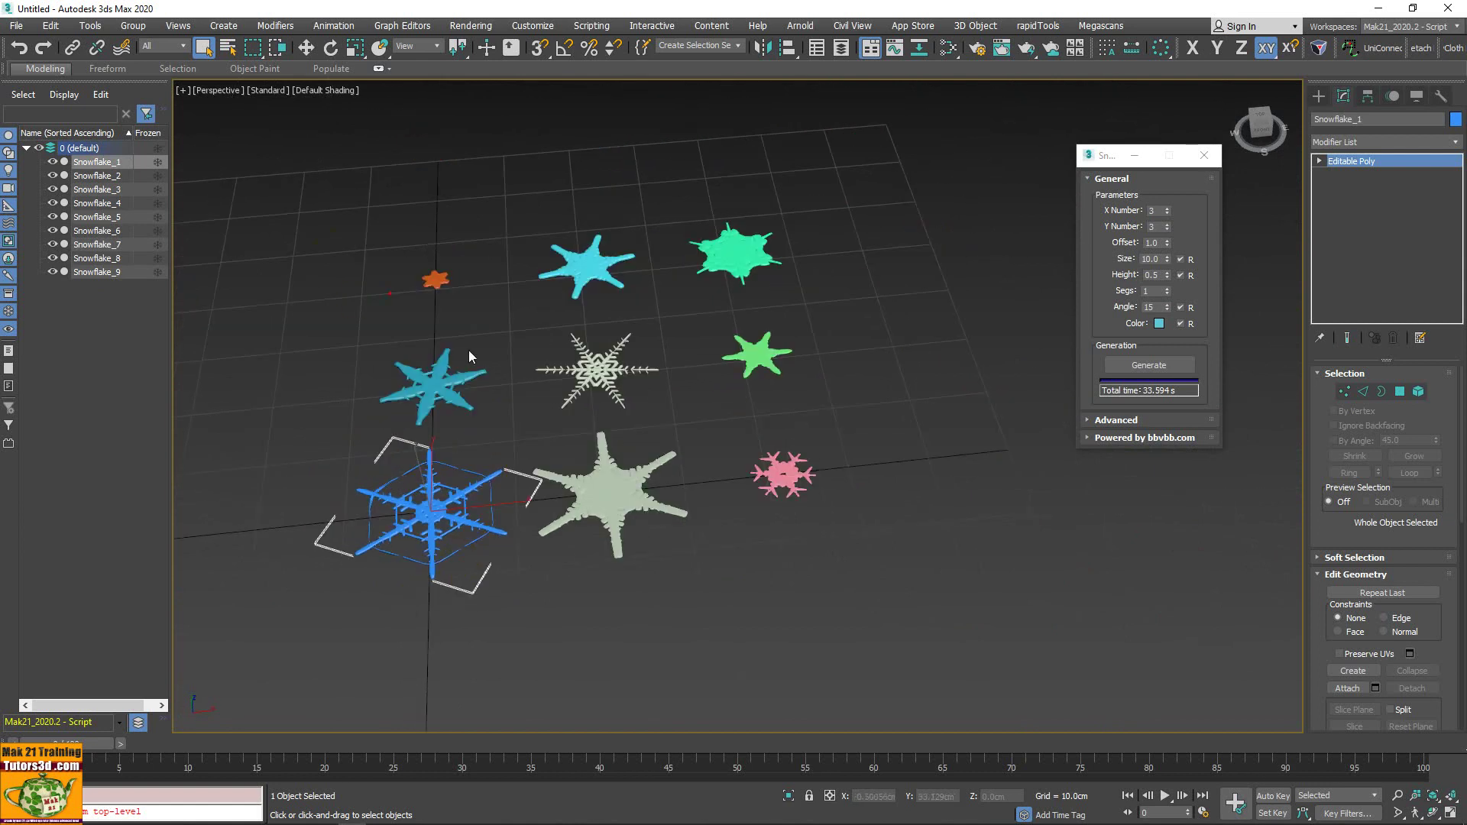
{"action": "key", "text": "ctrl+a"}
Delete the nine snowflakes and expand the Advanced settings.
{"action": "key", "text": "Delete"}
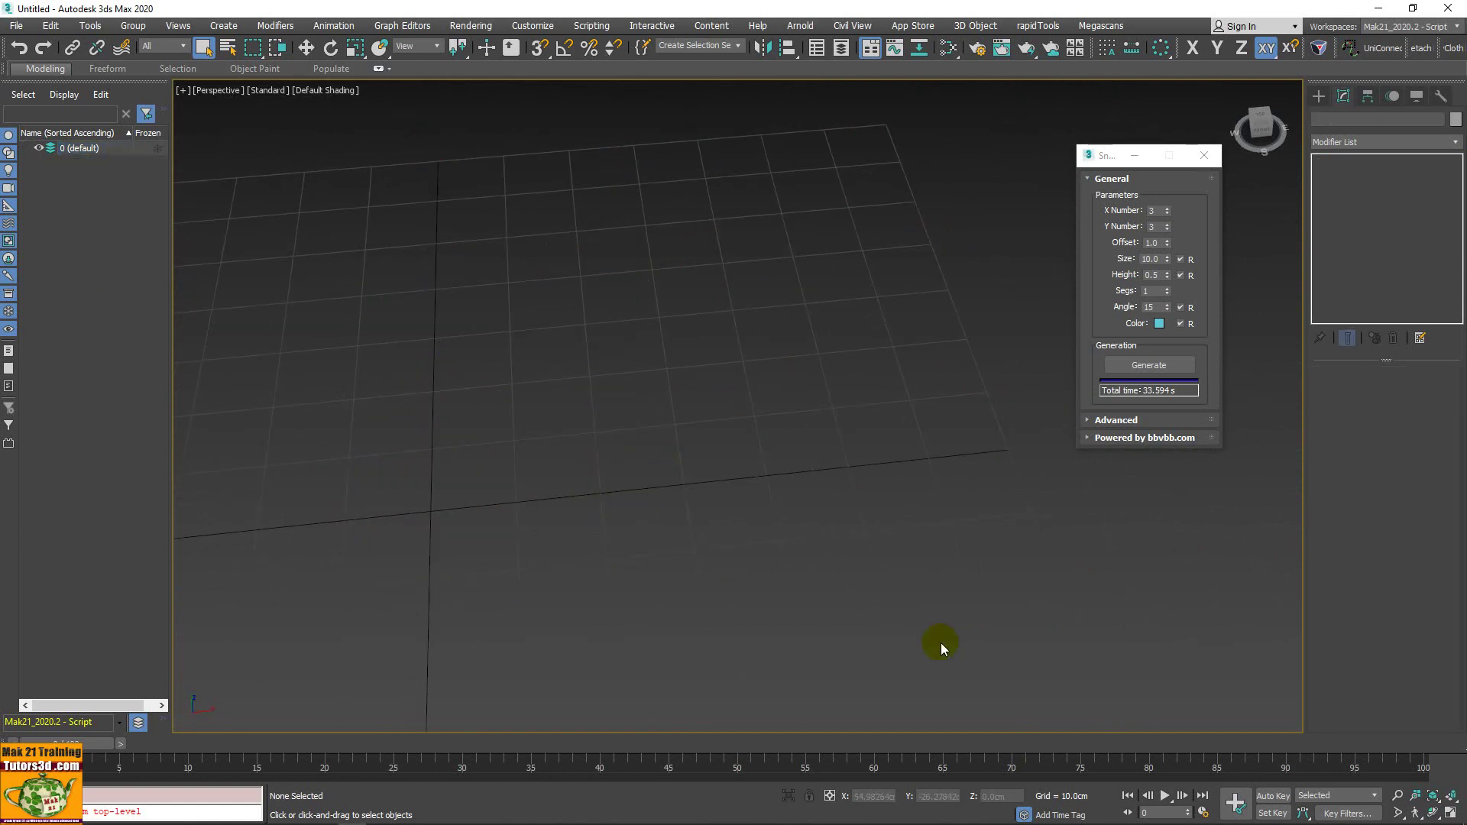
{"action": "left_click", "coordinate": [1115, 421]}
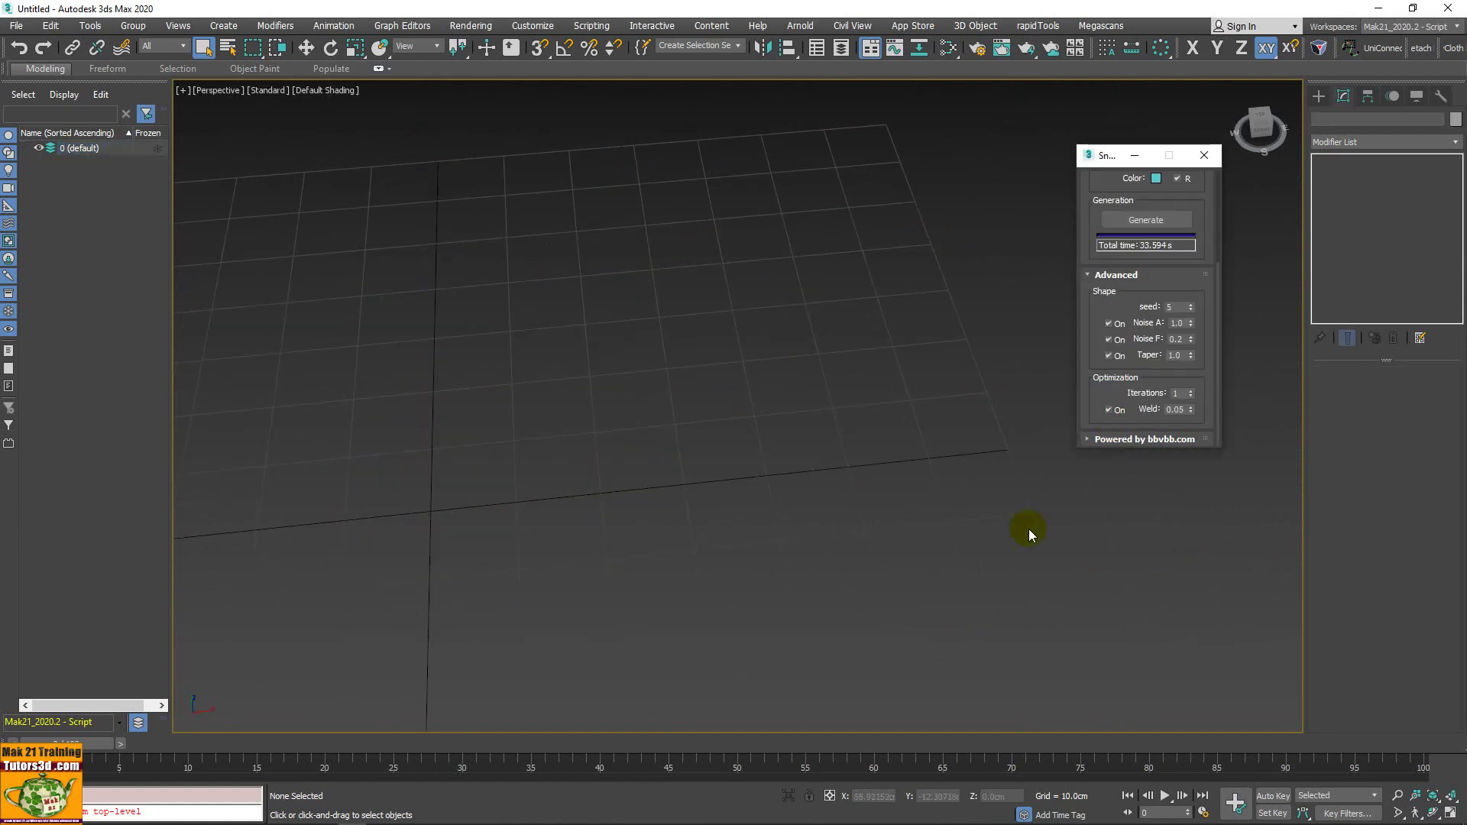
{"action": "mouse_move", "coordinate": [965, 469]}
{"action": "middle_mouse_down", "text": "alt"}
{"action": "mouse_move", "coordinate": [965, 525]}
{"action": "mouse_move", "coordinate": [1022, 514]}
{"action": "middle_mouse_up", "text": "alt"}
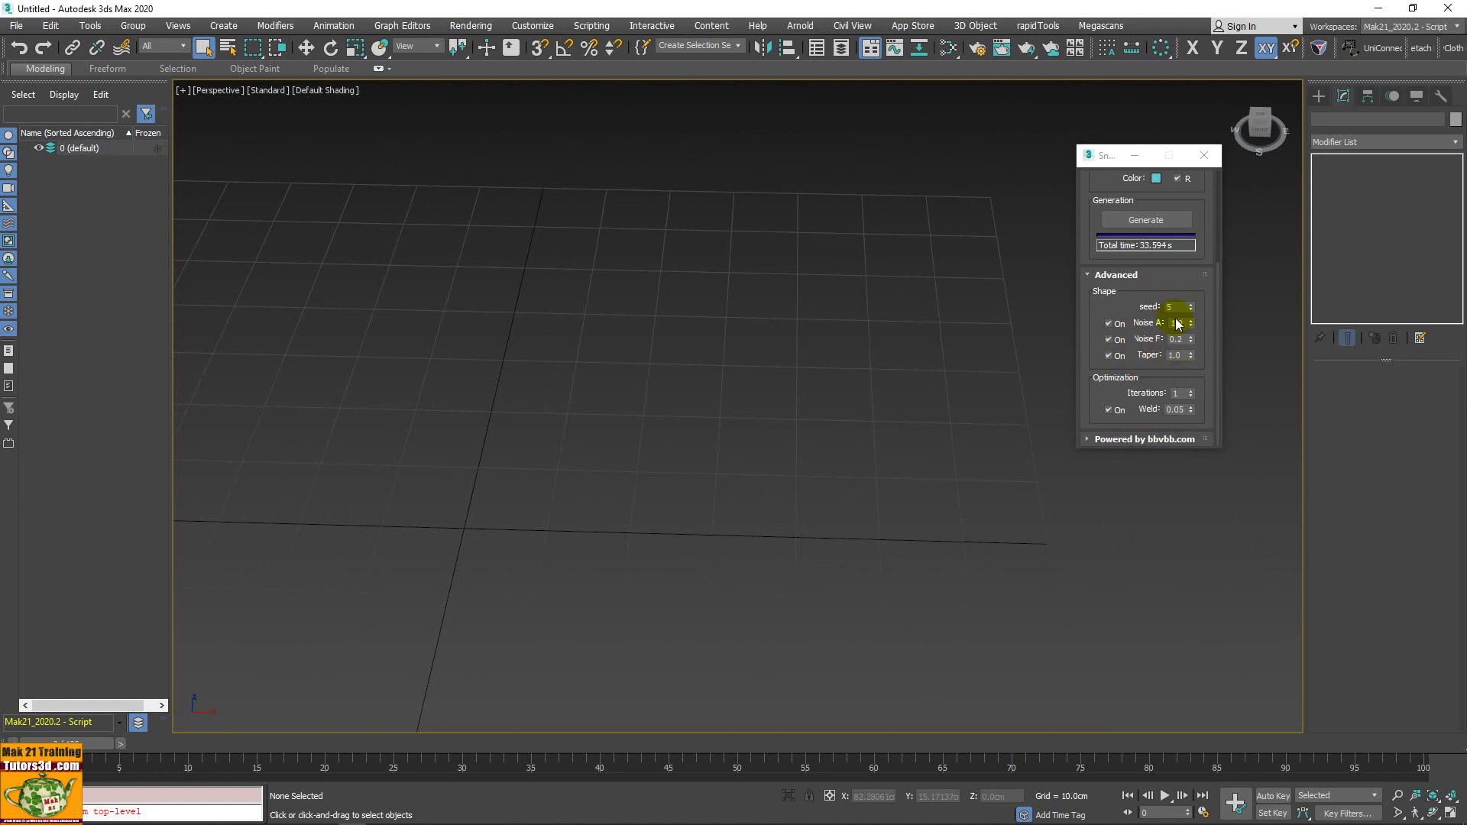
Set seed 7, turn off Noise A, Noise F and Taper, and use 2 iterations.
{"action": "double_click", "coordinate": [1192, 305]}
{"action": "left_click", "coordinate": [1114, 324]}
{"action": "left_click", "coordinate": [1108, 340]}
{"action": "left_click", "coordinate": [1108, 356]}
{"action": "left_click", "coordinate": [1191, 389]}
{"action": "scroll", "coordinate": [1178, 276], "scroll_direction": "up", "scroll_amount": 2}
{"action": "scroll", "coordinate": [1177, 282], "scroll_direction": "up", "scroll_amount": 2}
{"action": "scroll", "coordinate": [1181, 269], "scroll_direction": "up", "scroll_amount": 2}
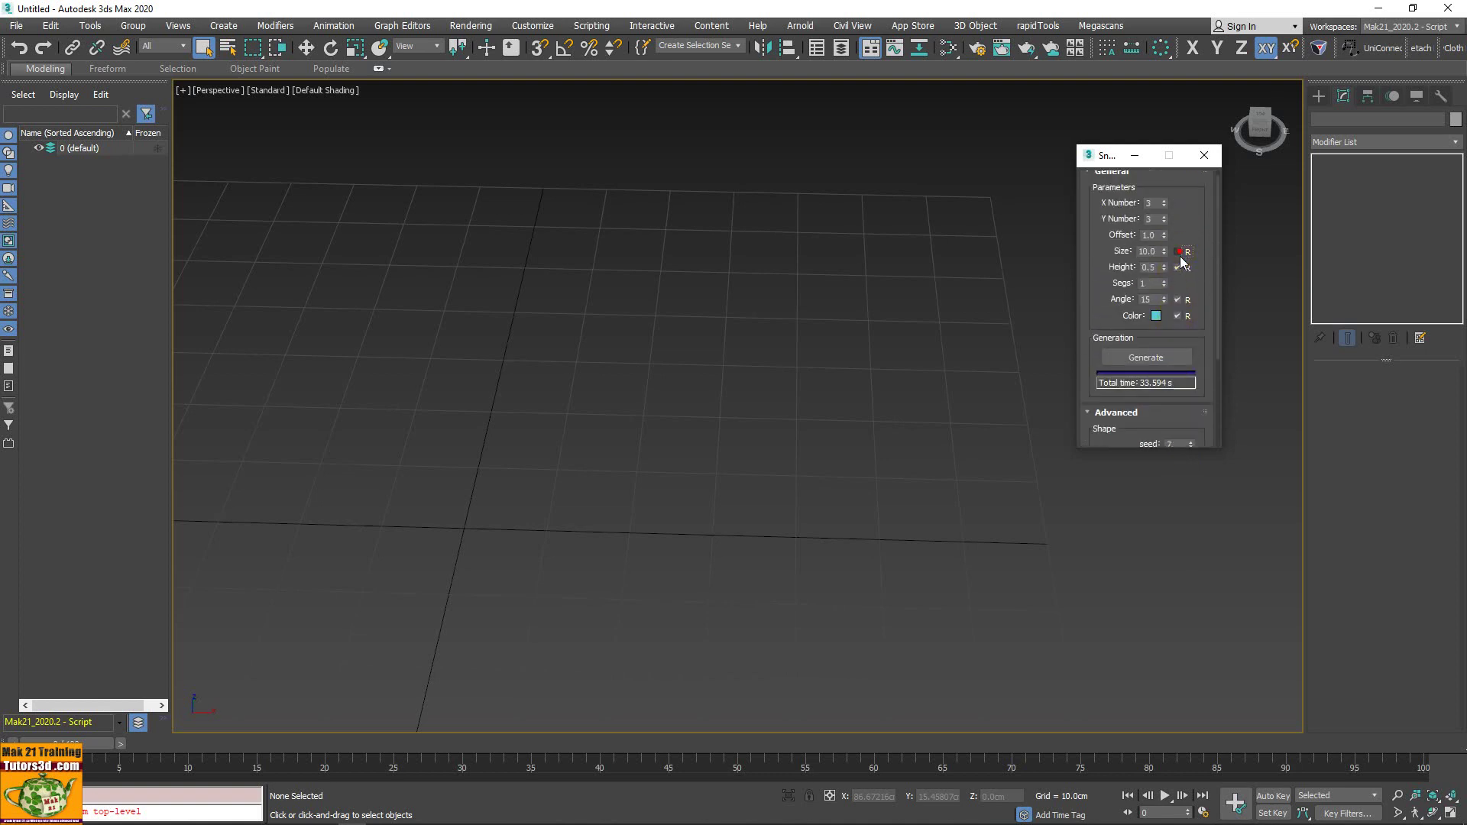
Set the Snowflake grid to 2 columns by 2 rows and generate the four snowflakes.
{"action": "scroll", "coordinate": [1183, 275], "scroll_direction": "up", "scroll_amount": 1}
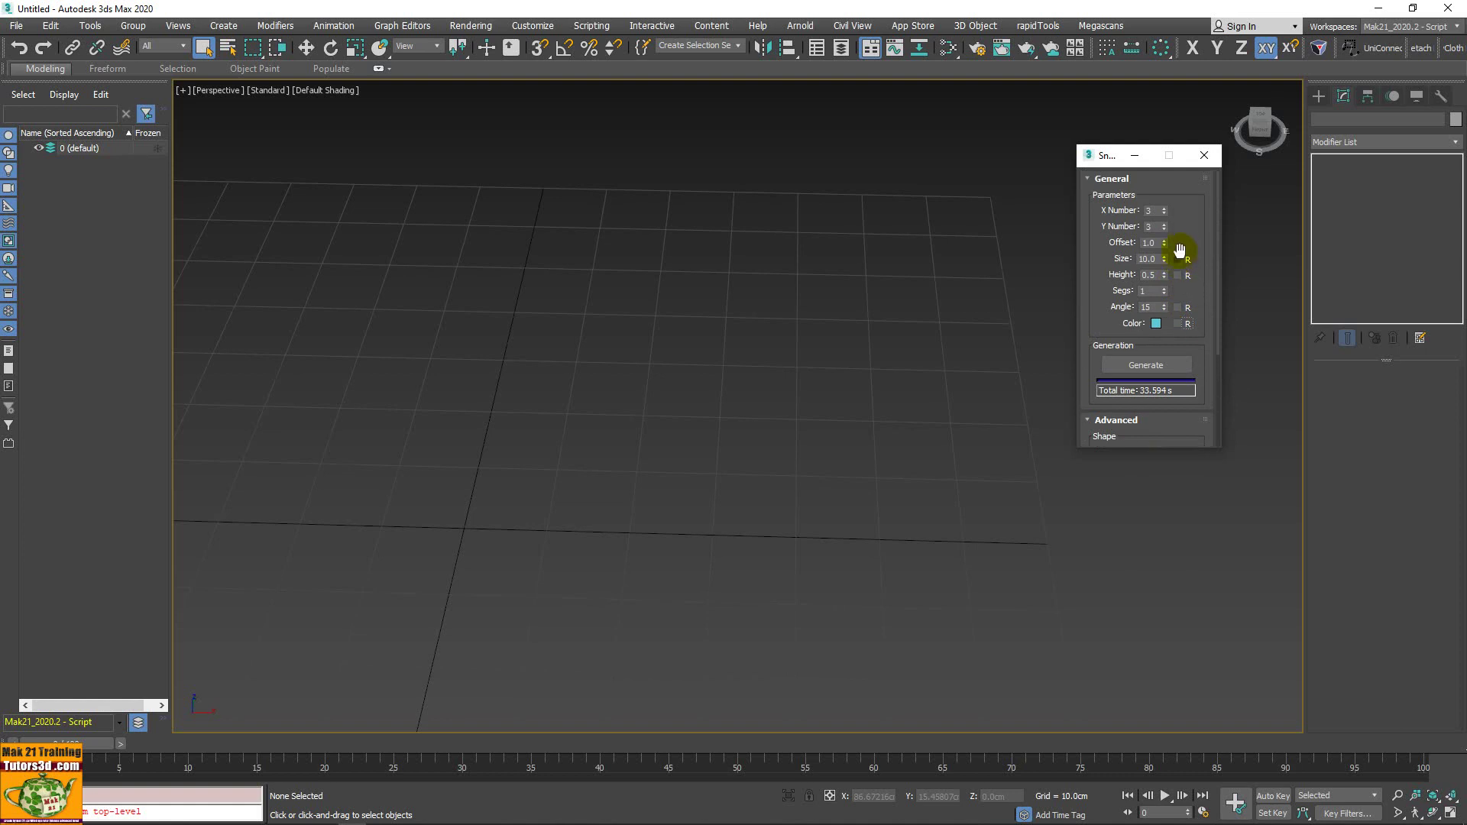
{"action": "left_click", "coordinate": [1164, 213]}
{"action": "left_click", "coordinate": [1165, 367]}
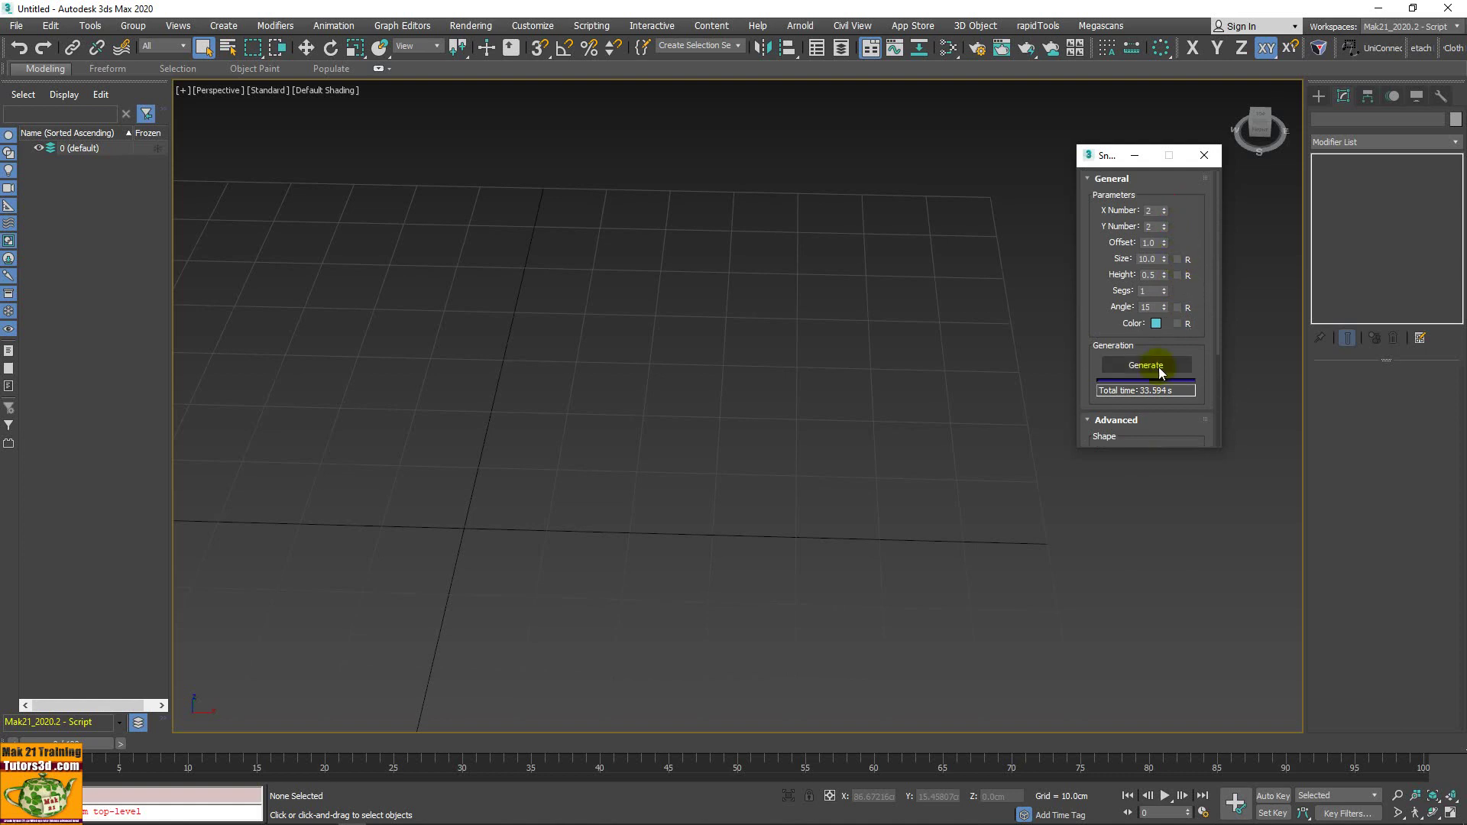
{"action": "scroll", "coordinate": [1155, 359], "scroll_direction": "down", "scroll_amount": 3}
{"action": "scroll", "coordinate": [1153, 352], "scroll_direction": "down", "scroll_amount": 3}
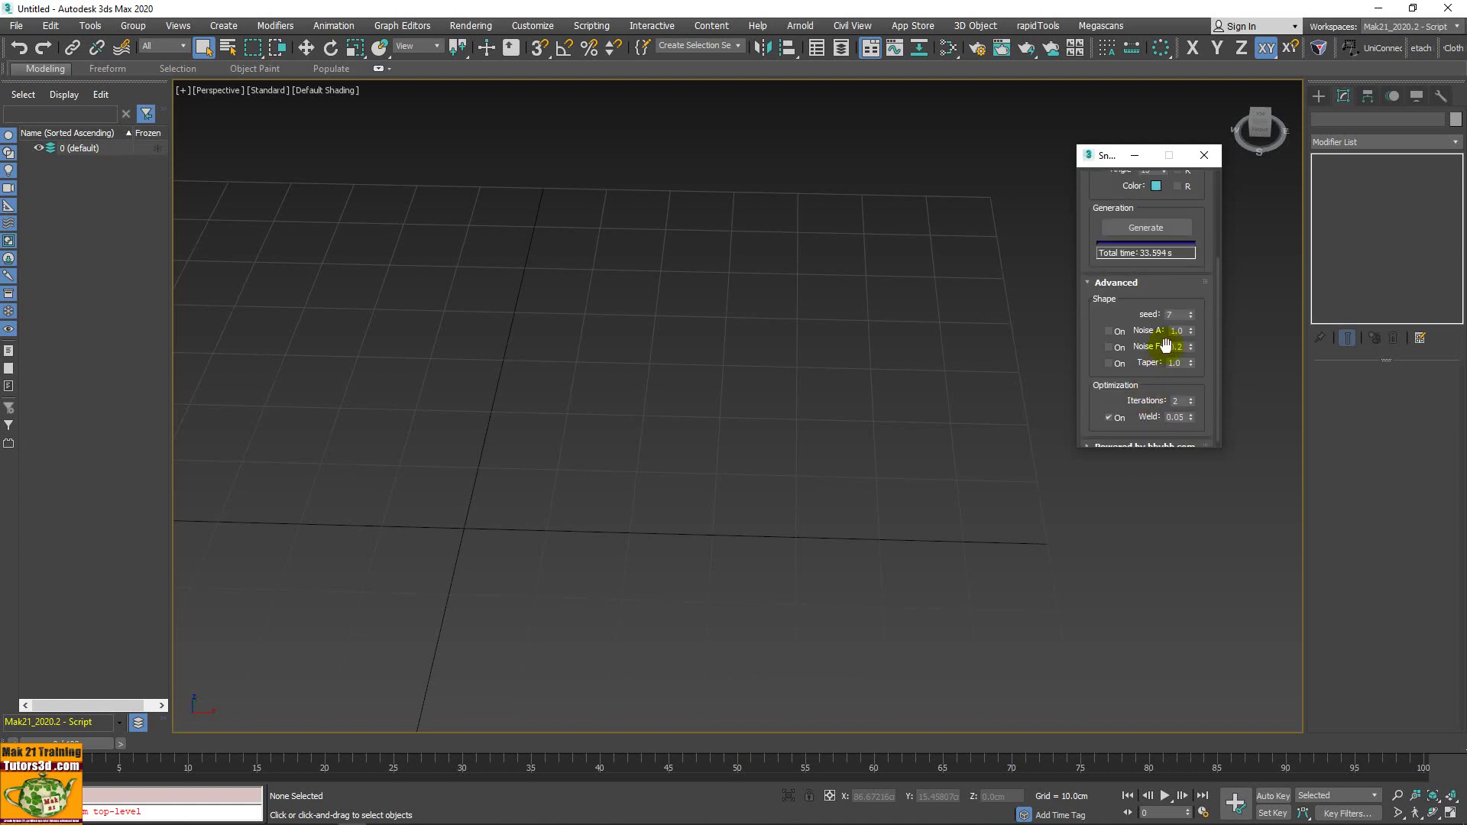
{"action": "scroll", "coordinate": [1152, 308], "scroll_direction": "up", "scroll_amount": 2}
{"action": "left_click", "coordinate": [1149, 273]}
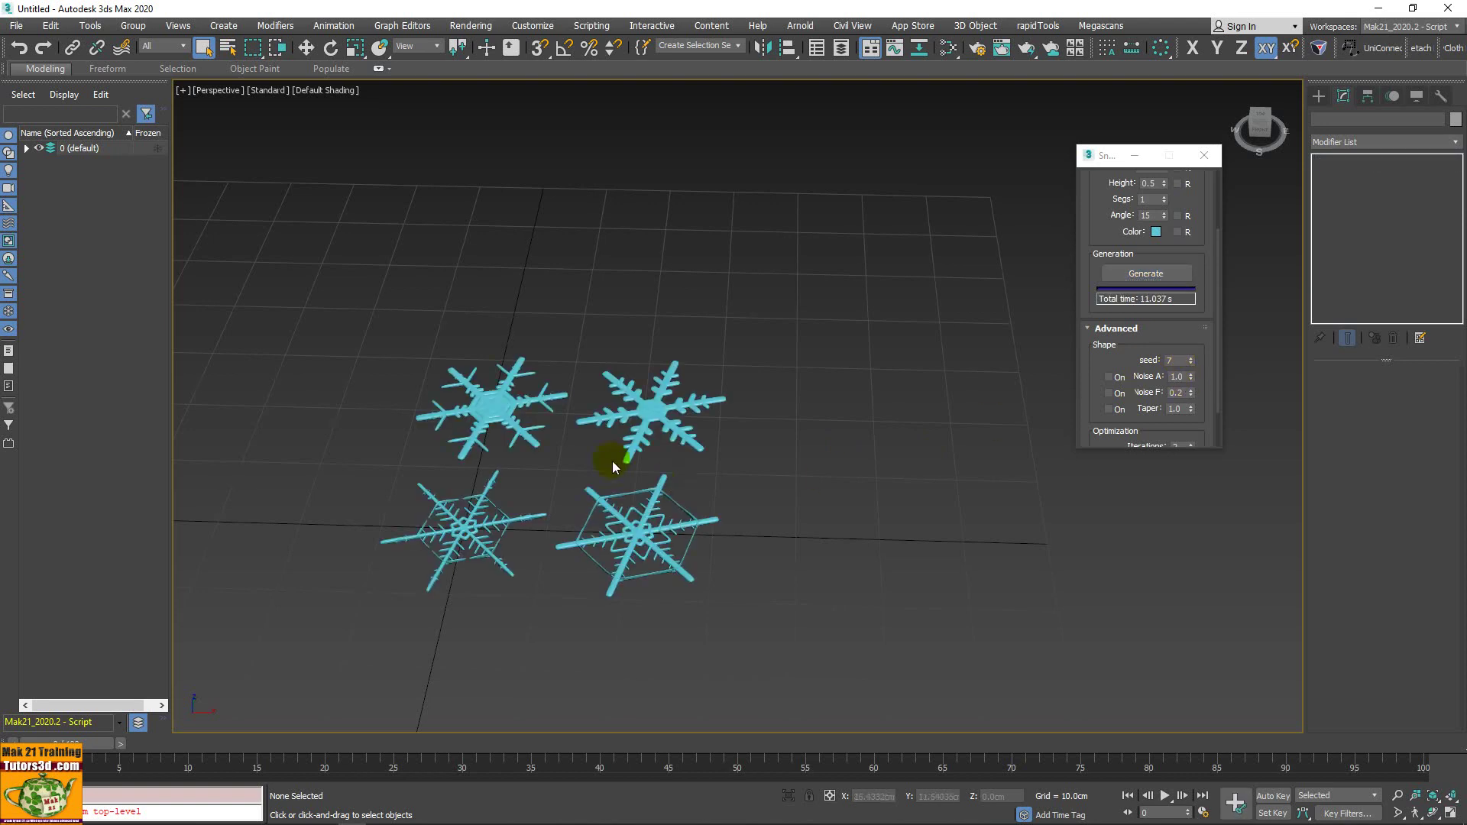
Zoom in close and pan between individual snowflakes to inspect them.
{"action": "middle_click_drag", "start_coordinate": [622, 449], "coordinate": [763, 380]}
{"action": "scroll", "coordinate": [776, 373], "scroll_direction": "up", "scroll_amount": 5}
{"action": "scroll", "coordinate": [776, 373], "scroll_direction": "up", "scroll_amount": 2}
{"action": "scroll", "coordinate": [747, 371], "scroll_direction": "down", "scroll_amount": 5}
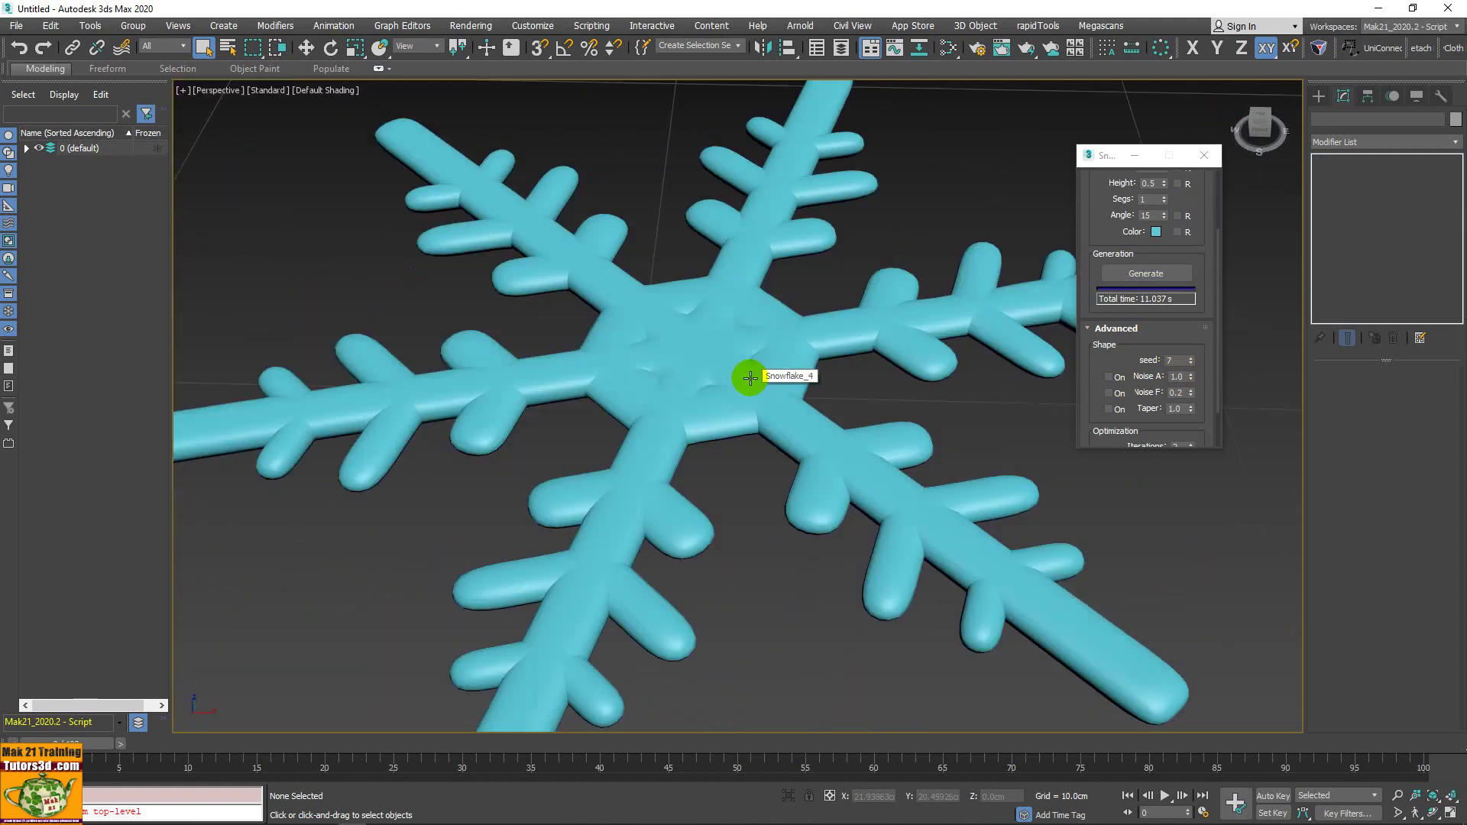
{"action": "scroll", "coordinate": [748, 370], "scroll_direction": "down", "scroll_amount": 3}
{"action": "middle_click_drag", "start_coordinate": [590, 403], "coordinate": [741, 391]}
{"action": "scroll", "coordinate": [741, 391], "scroll_direction": "up", "scroll_amount": 5}
Switch to wireframe with F3 and orbit to view the snowflakes from a new angle.
{"action": "key", "text": "F3"}
{"action": "key", "text": "F3"}
{"action": "scroll", "coordinate": [749, 366], "scroll_direction": "down", "scroll_amount": 5}
{"action": "middle_click_drag", "start_coordinate": [760, 482], "coordinate": [868, 459], "text": "alt"}
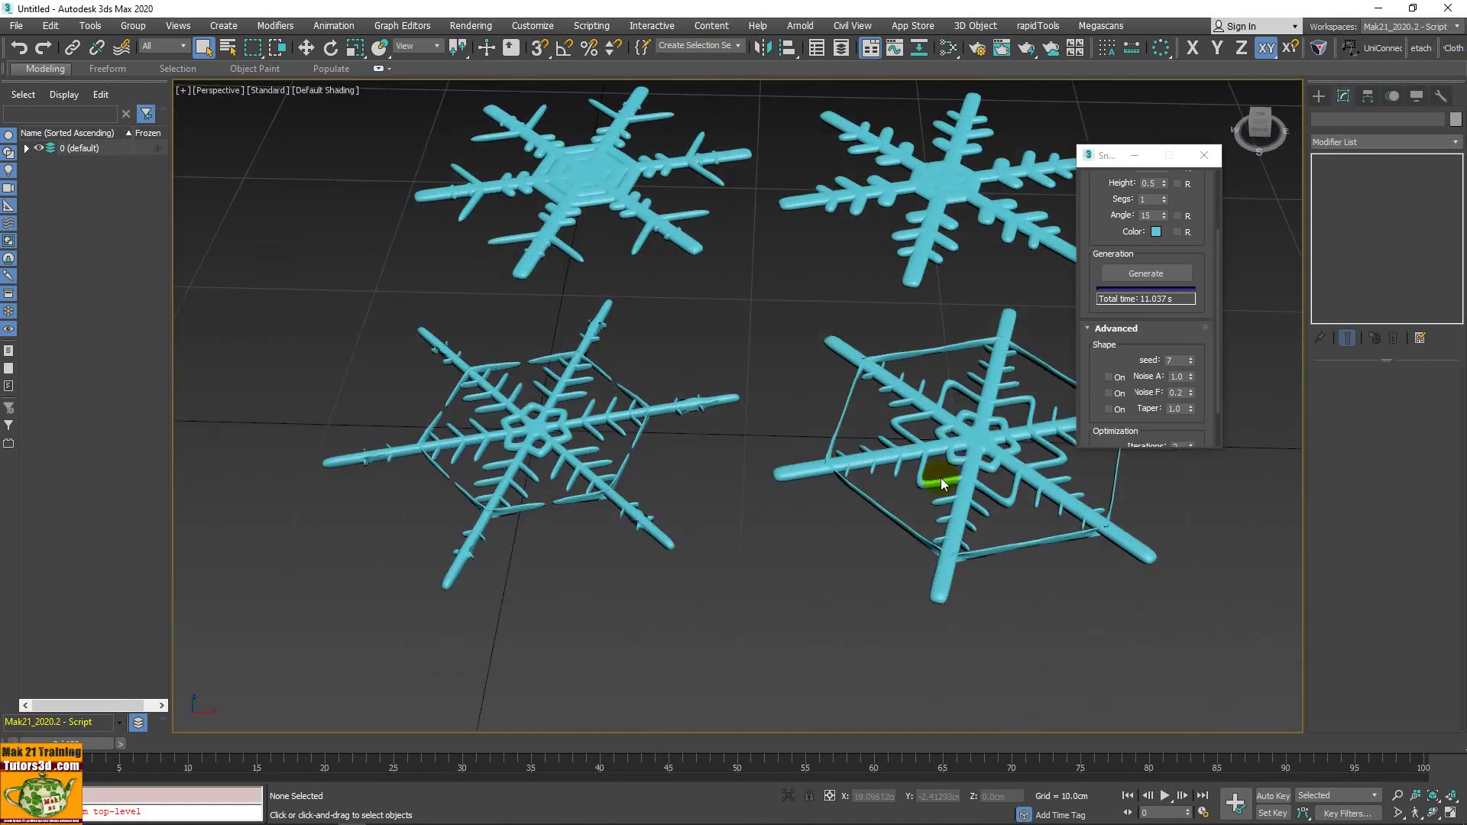
{"action": "scroll", "coordinate": [883, 470], "scroll_direction": "down", "scroll_amount": 2}
{"action": "scroll", "coordinate": [882, 470], "scroll_direction": "down", "scroll_amount": 2}
{"action": "scroll", "coordinate": [712, 425], "scroll_direction": "down", "scroll_amount": 2}
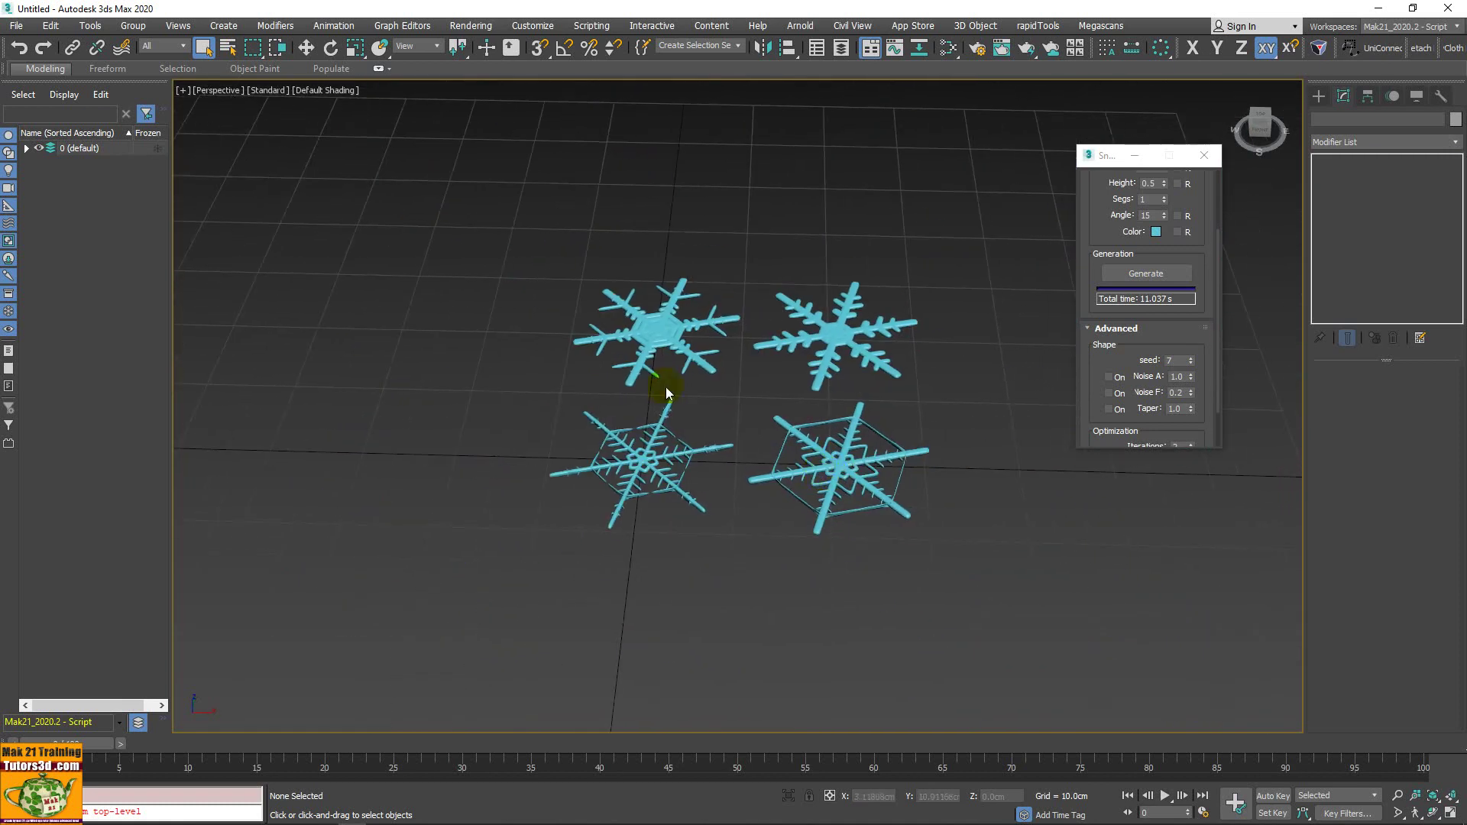
Select all four snowflakes, orbit to a higher view, and close the Snowflake window.
{"action": "left_click_drag", "start_coordinate": [563, 267], "coordinate": [942, 569]}
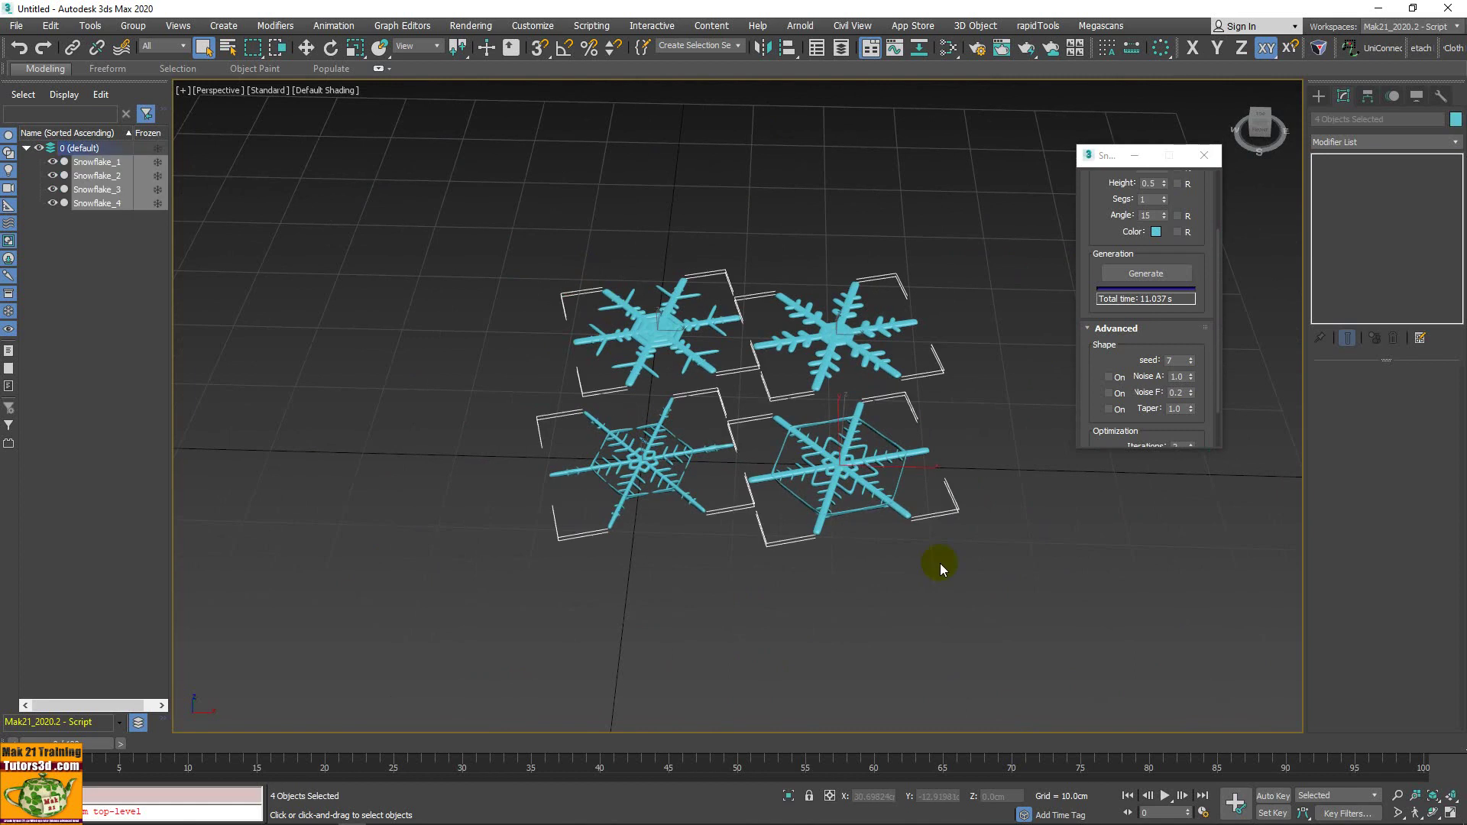
{"action": "mouse_move", "coordinate": [879, 457]}
{"action": "middle_mouse_down", "text": "alt"}
{"action": "mouse_move", "coordinate": [859, 511]}
{"action": "mouse_move", "coordinate": [868, 556]}
{"action": "middle_mouse_up", "text": "alt"}
{"action": "left_click", "coordinate": [1148, 216]}
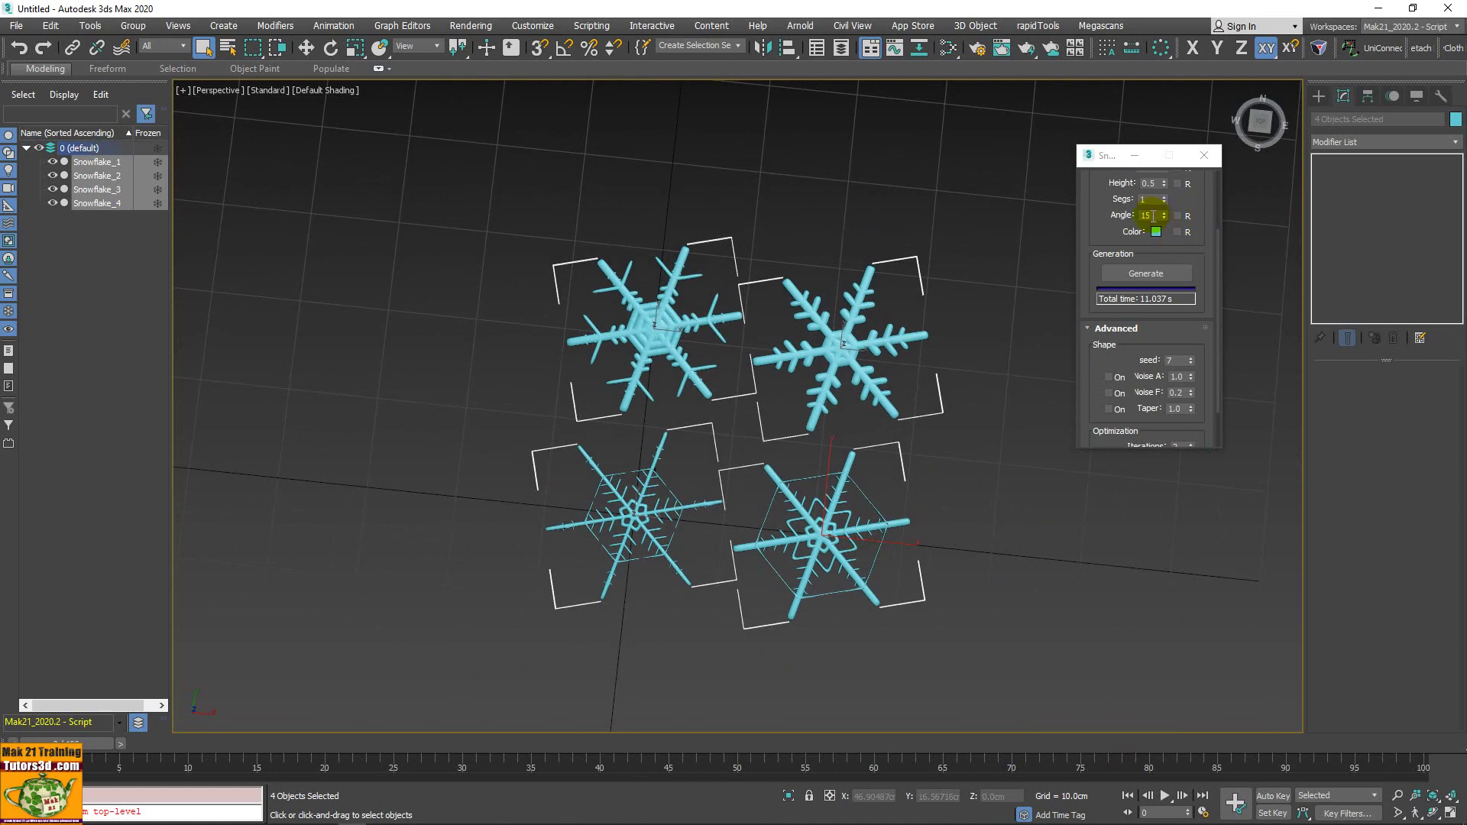
{"action": "scroll", "coordinate": [1105, 283], "scroll_direction": "up", "scroll_amount": 2}
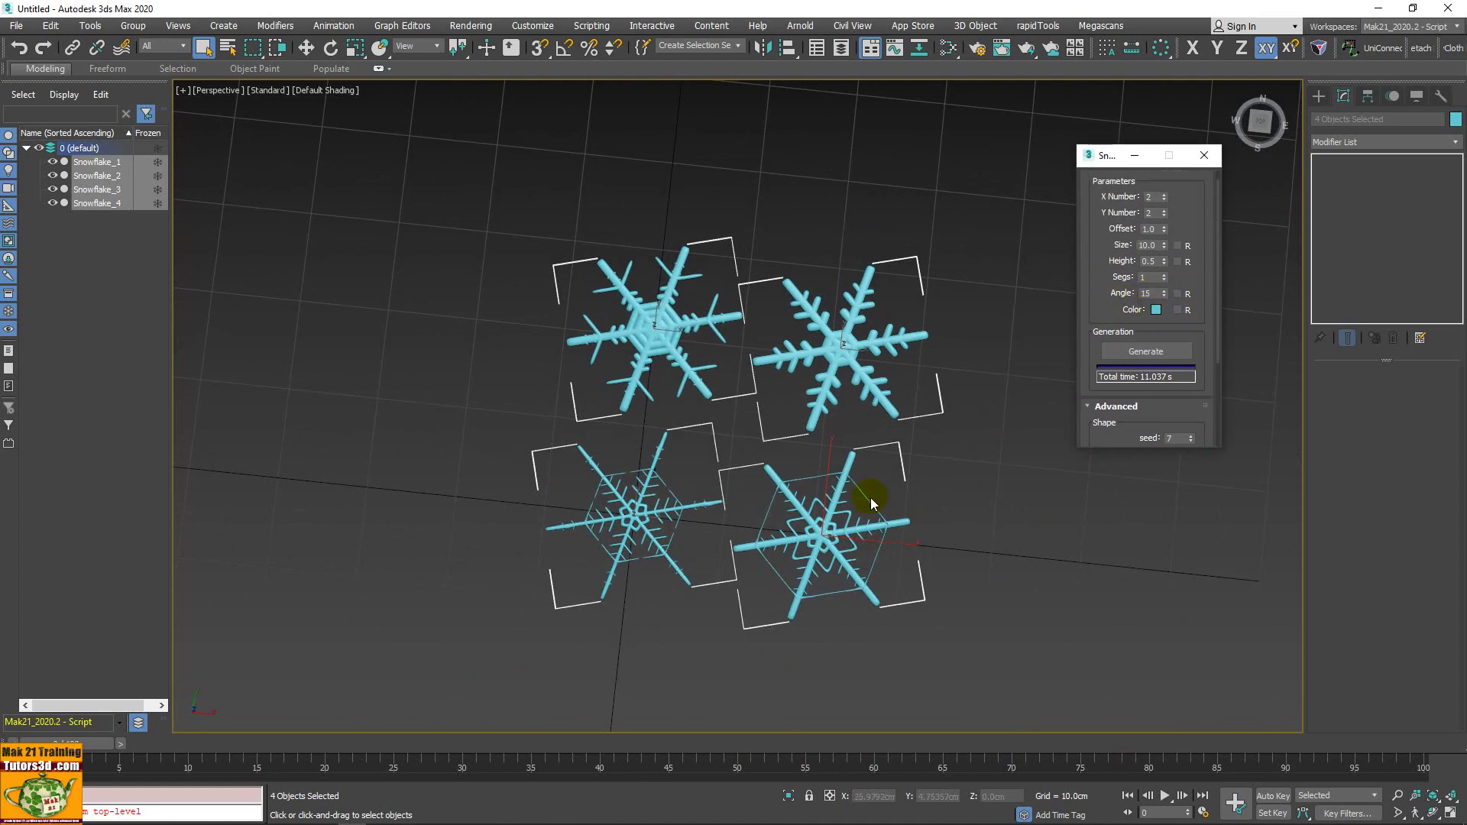
{"action": "middle_click_drag", "start_coordinate": [860, 498], "coordinate": [859, 461], "text": "alt"}
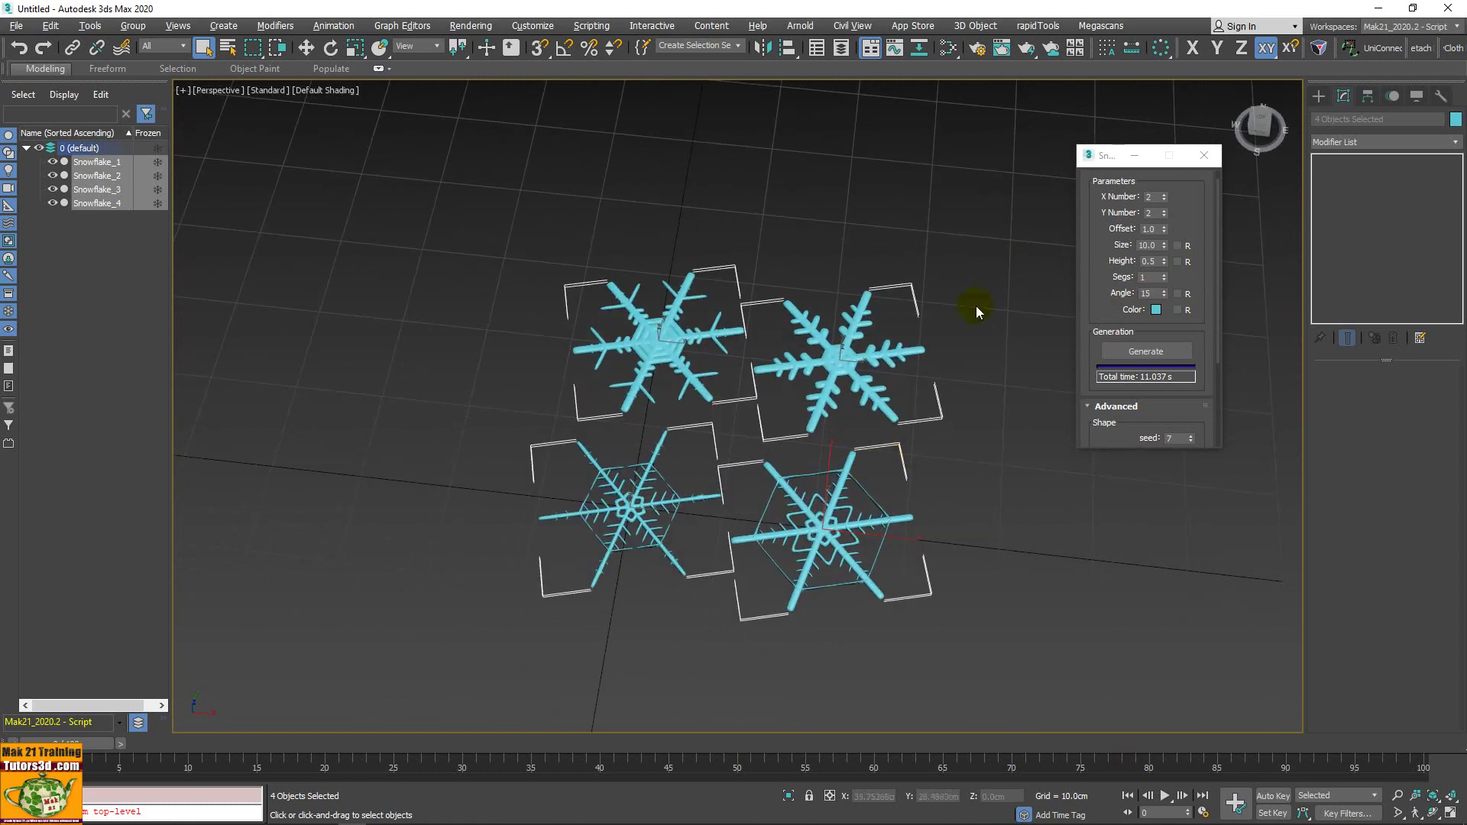
{"action": "left_click", "coordinate": [1205, 156]}
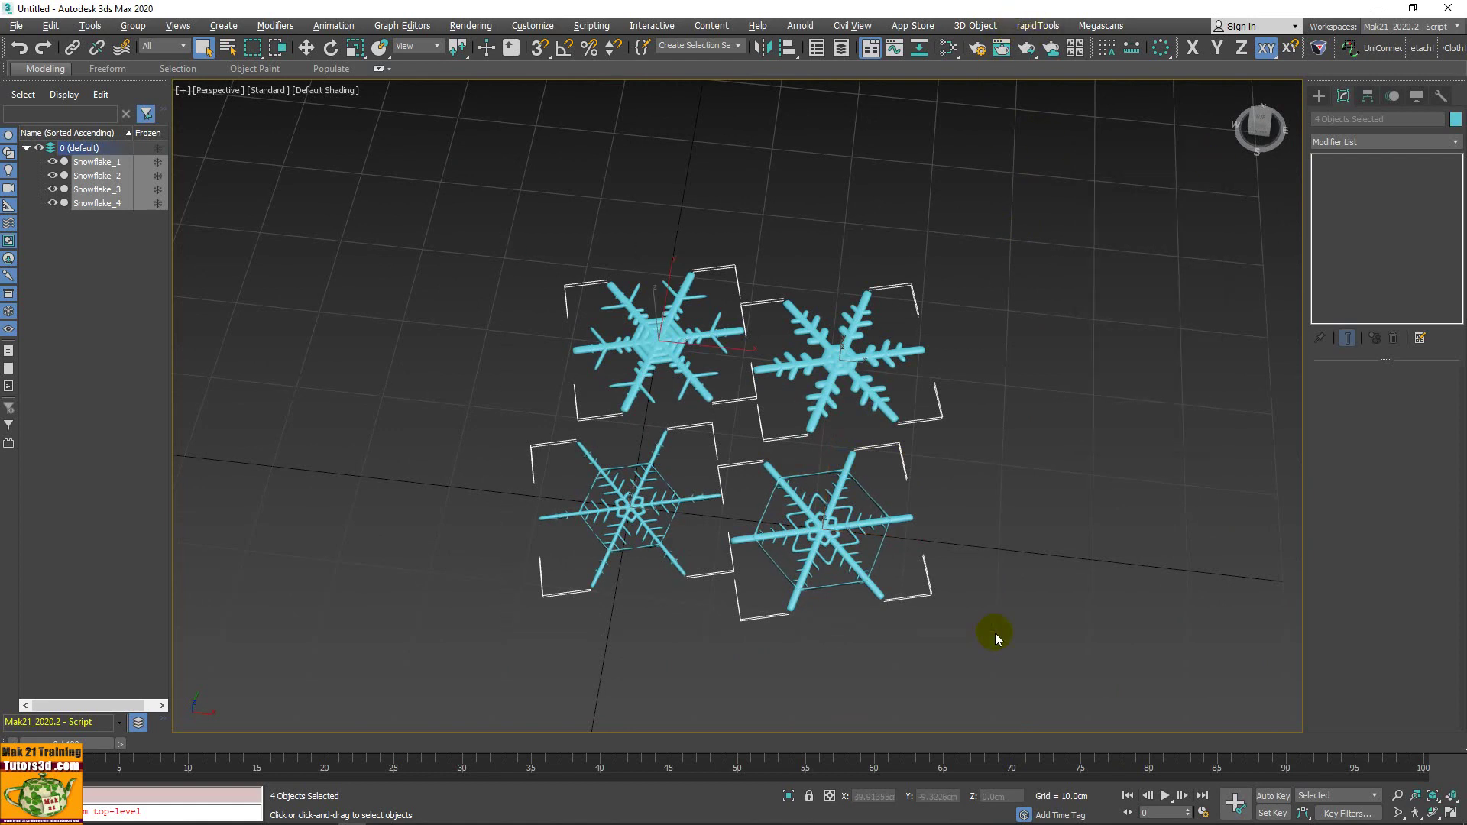
Delete the four snowflakes and relaunch the Snowflake script from the 3D Object scripts.
{"action": "key", "text": "Delete"}
{"action": "left_click", "coordinate": [1028, 26]}
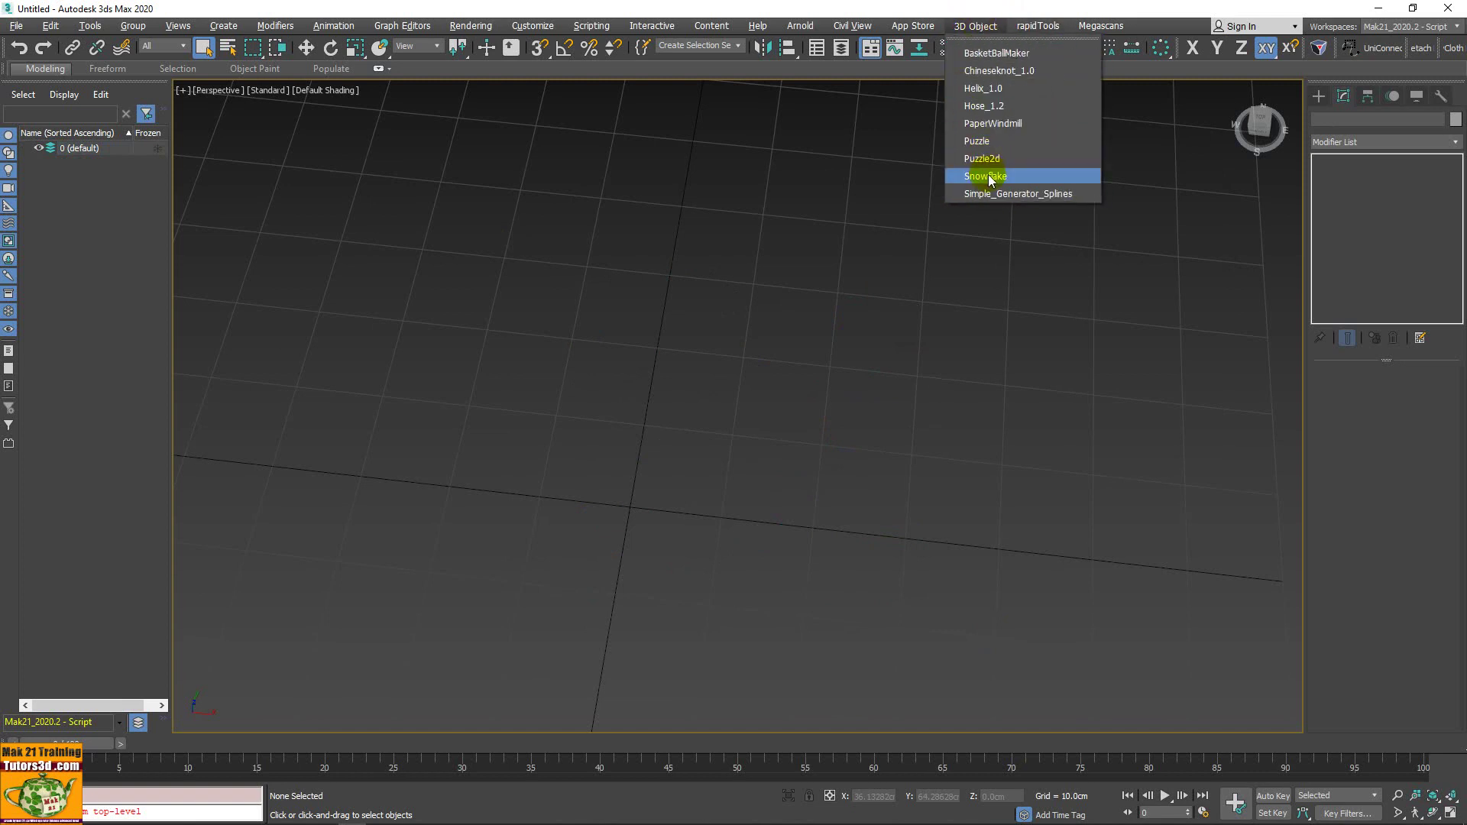
{"action": "left_click", "coordinate": [988, 175]}
{"action": "mouse_move", "coordinate": [687, 274]}
{"action": "left_mouse_down"}
{"action": "mouse_move", "coordinate": [1017, 210]}
{"action": "mouse_move", "coordinate": [1061, 172]}
{"action": "left_mouse_up"}
Set the grid to 3 rows, expand the Advanced settings, and keep Noise A at 1.0.
{"action": "left_click", "coordinate": [1125, 237]}
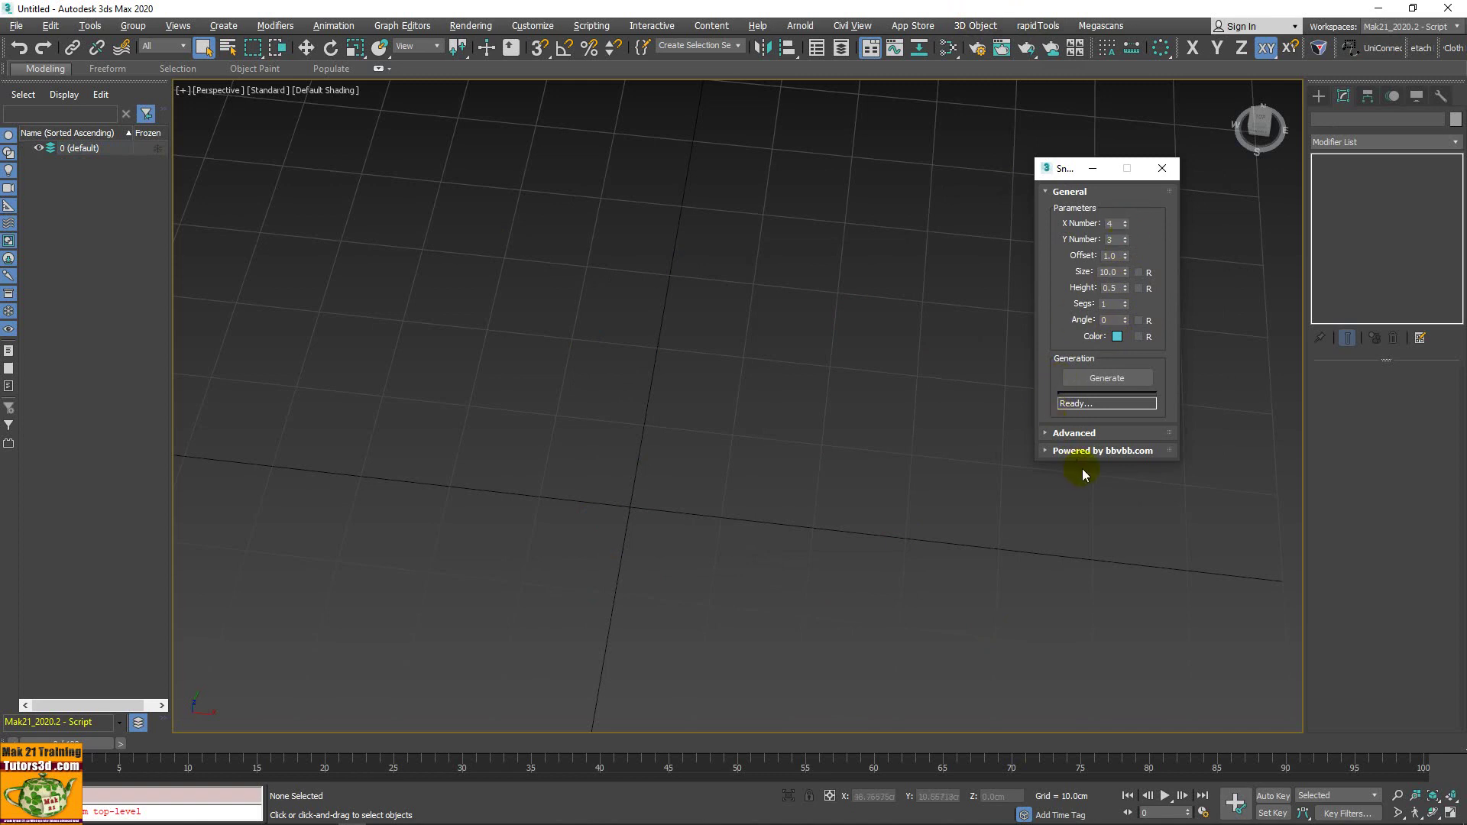
{"action": "left_click", "coordinate": [1082, 430]}
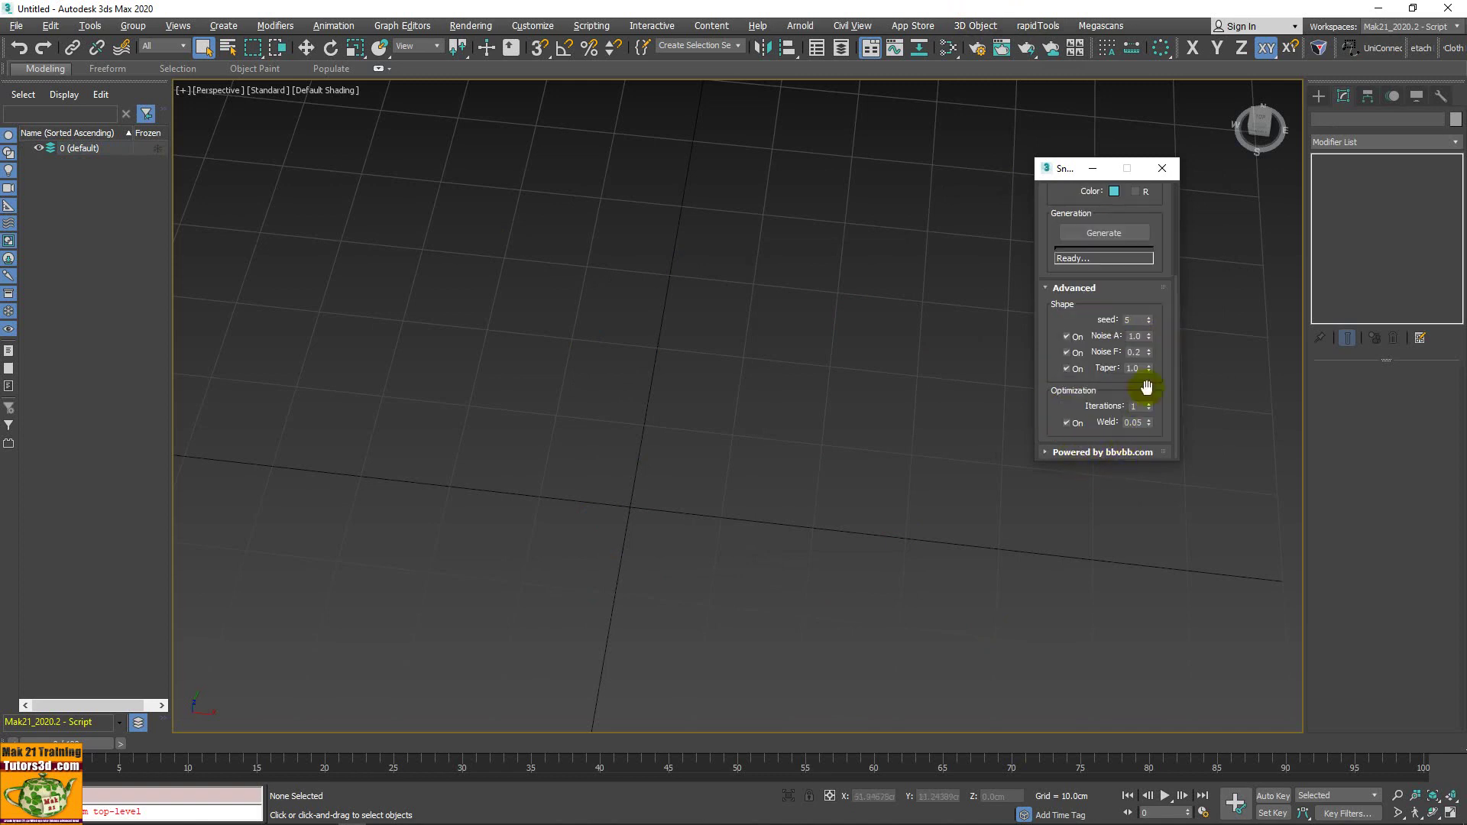
{"action": "mouse_move", "coordinate": [1150, 340]}
{"action": "left_mouse_down"}
{"action": "mouse_move", "coordinate": [1154, 309]}
{"action": "mouse_move", "coordinate": [1162, 419]}
{"action": "left_mouse_up"}
{"action": "left_click_drag", "start_coordinate": [1162, 419], "coordinate": [1151, 319]}
Generate the 4×3 snowflake grid, centre it in view, and close the Snowflake window.
{"action": "left_click_drag", "start_coordinate": [1128, 273], "coordinate": [1140, 483]}
{"action": "left_click", "coordinate": [1104, 378]}
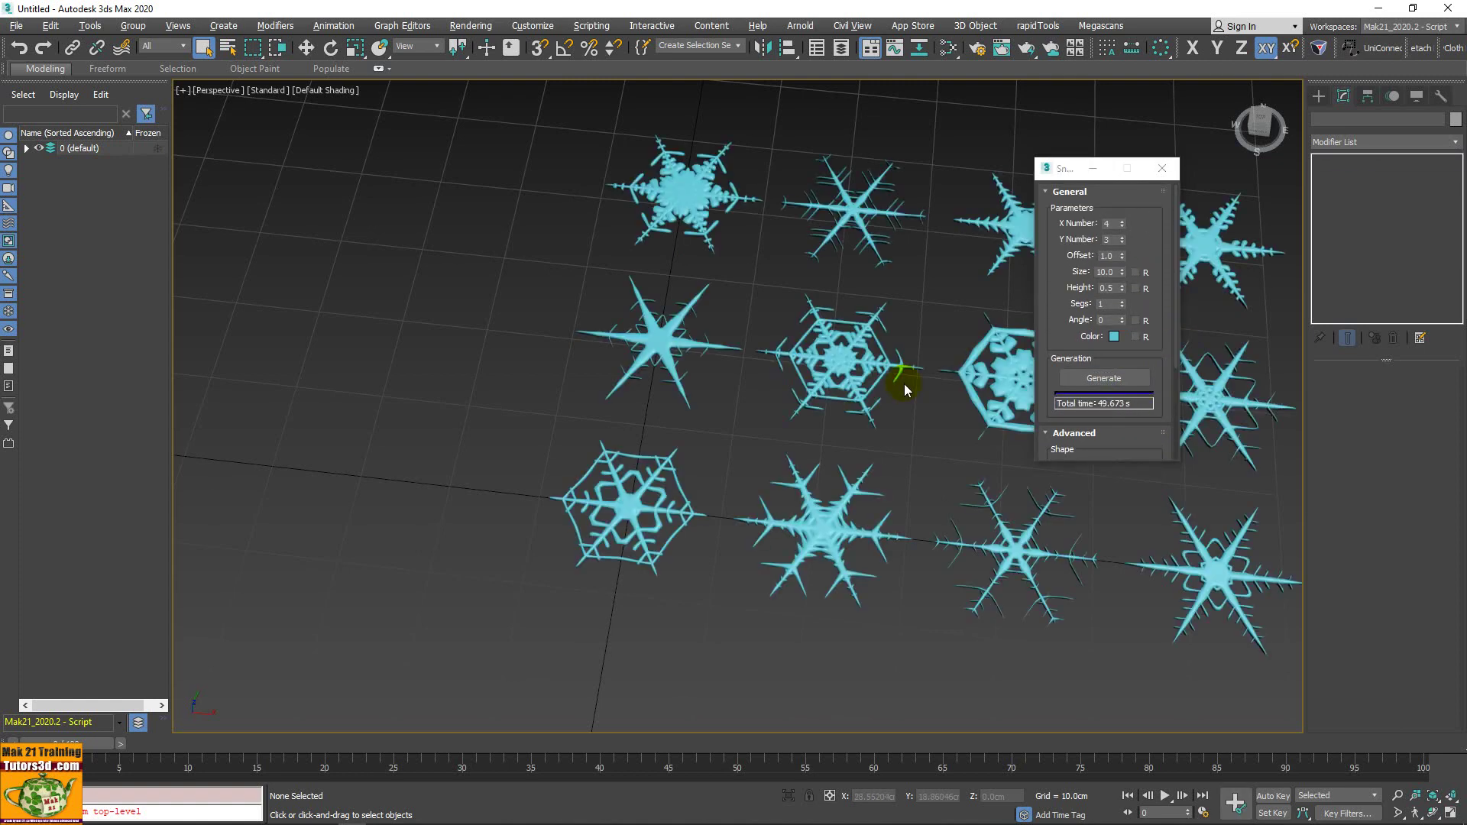
{"action": "mouse_move", "coordinate": [965, 406]}
{"action": "middle_mouse_down"}
{"action": "mouse_move", "coordinate": [763, 394]}
{"action": "mouse_move", "coordinate": [697, 407]}
{"action": "mouse_move", "coordinate": [713, 378]}
{"action": "mouse_move", "coordinate": [718, 390]}
{"action": "middle_mouse_up"}
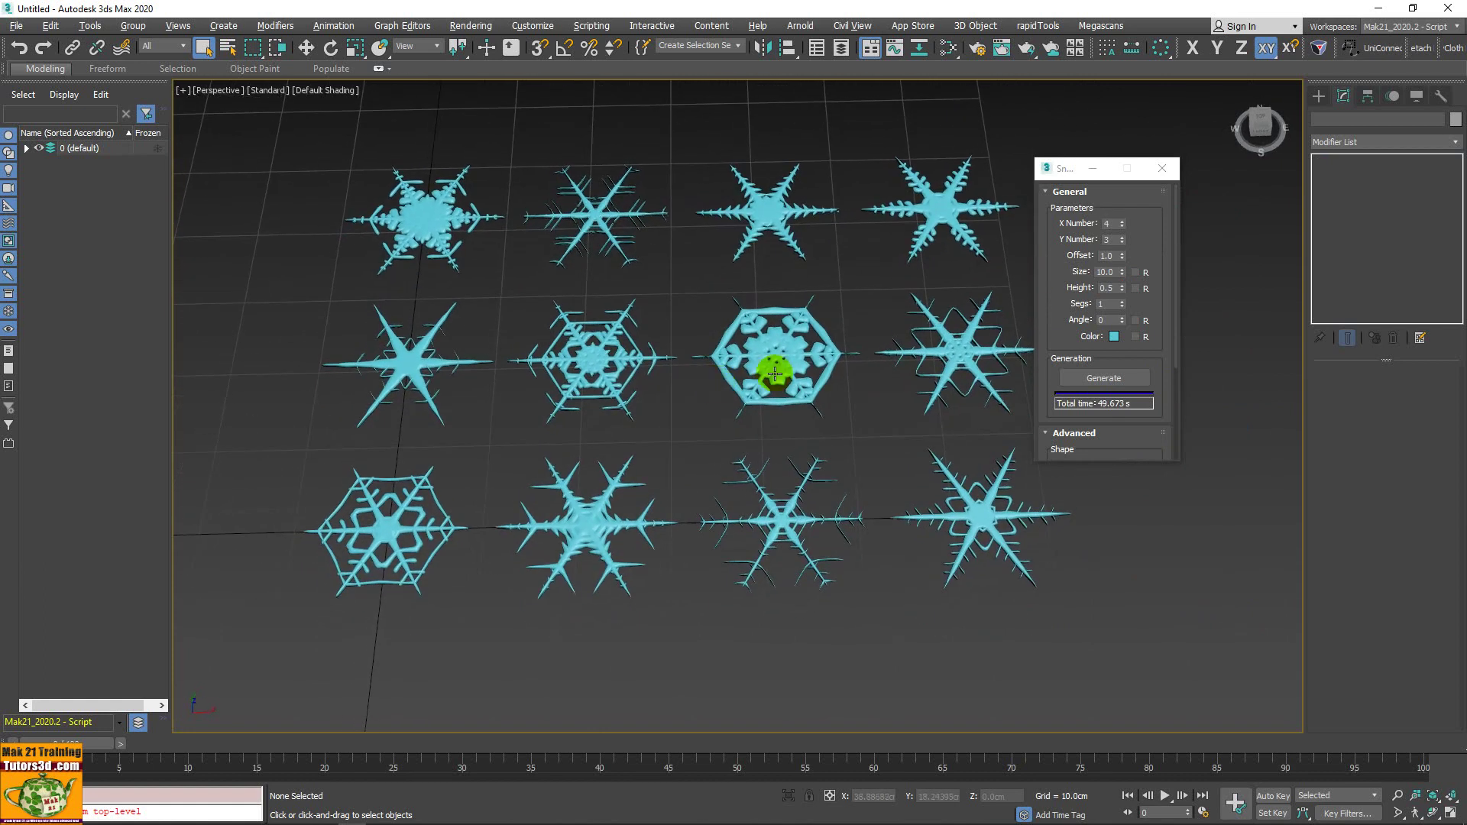
{"action": "left_click", "coordinate": [1162, 168]}
Zoom and orbit across the twelve snowflakes from a low angle to a near top-down view.
{"action": "scroll", "coordinate": [1048, 272], "scroll_direction": "down", "scroll_amount": 3}
{"action": "middle_click_drag", "start_coordinate": [1024, 327], "coordinate": [1027, 340]}
{"action": "scroll", "coordinate": [1024, 318], "scroll_direction": "up", "scroll_amount": 3}
{"action": "scroll", "coordinate": [644, 350], "scroll_direction": "up", "scroll_amount": 3}
{"action": "scroll", "coordinate": [1014, 387], "scroll_direction": "up", "scroll_amount": 2}
{"action": "middle_click_drag", "start_coordinate": [949, 367], "coordinate": [965, 295], "text": "alt"}
{"action": "scroll", "coordinate": [960, 514], "scroll_direction": "up", "scroll_amount": 3}
{"action": "scroll", "coordinate": [970, 512], "scroll_direction": "up", "scroll_amount": 2}
{"action": "scroll", "coordinate": [934, 469], "scroll_direction": "down", "scroll_amount": 1}
{"action": "scroll", "coordinate": [828, 449], "scroll_direction": "up", "scroll_amount": 2}
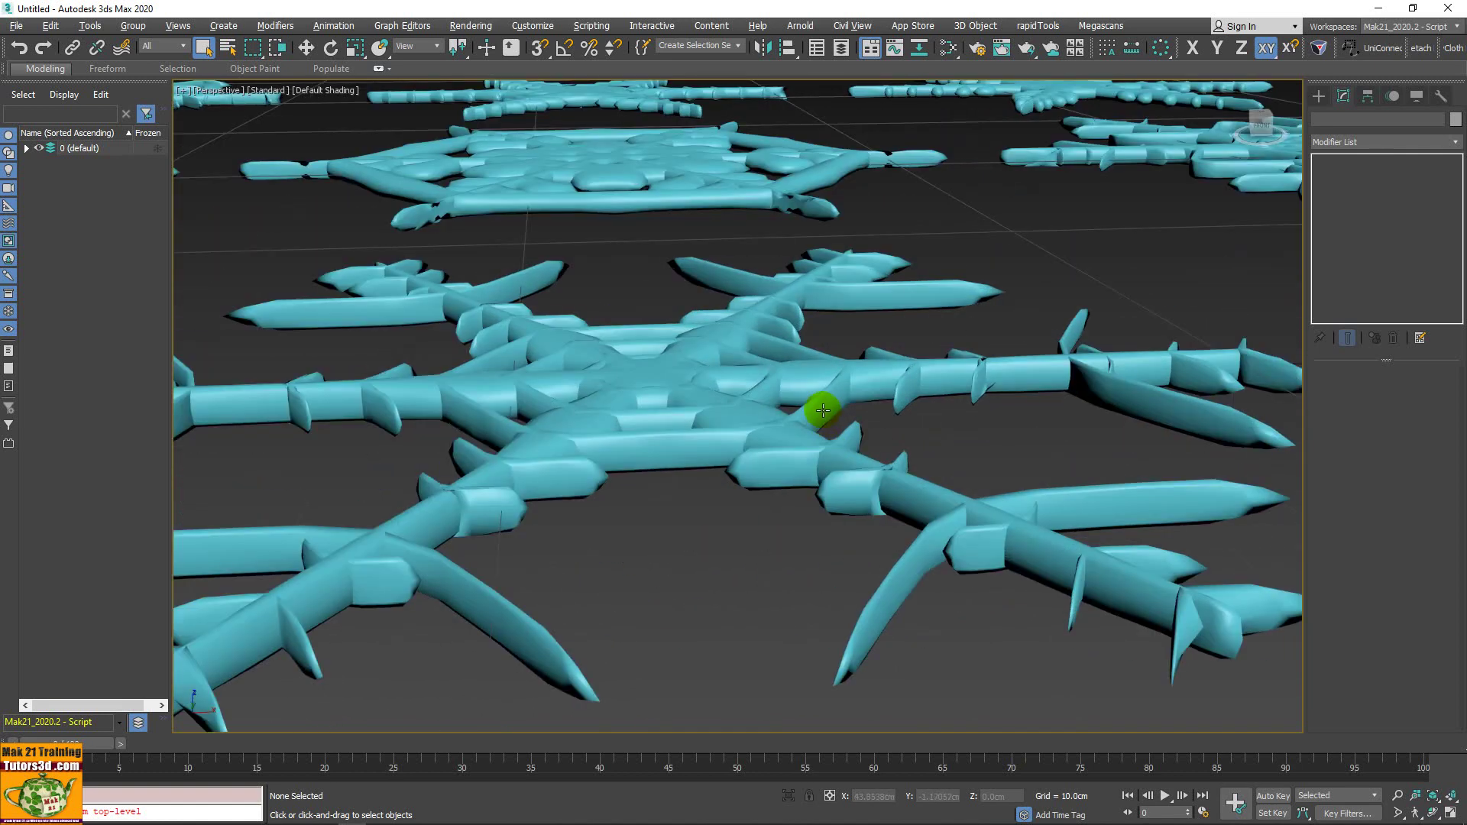
{"action": "scroll", "coordinate": [823, 402], "scroll_direction": "down", "scroll_amount": 5}
{"action": "mouse_move", "coordinate": [823, 403]}
{"action": "middle_mouse_down", "text": "alt"}
{"action": "mouse_move", "coordinate": [812, 449]}
{"action": "mouse_move", "coordinate": [845, 557]}
{"action": "middle_mouse_up", "text": "alt"}
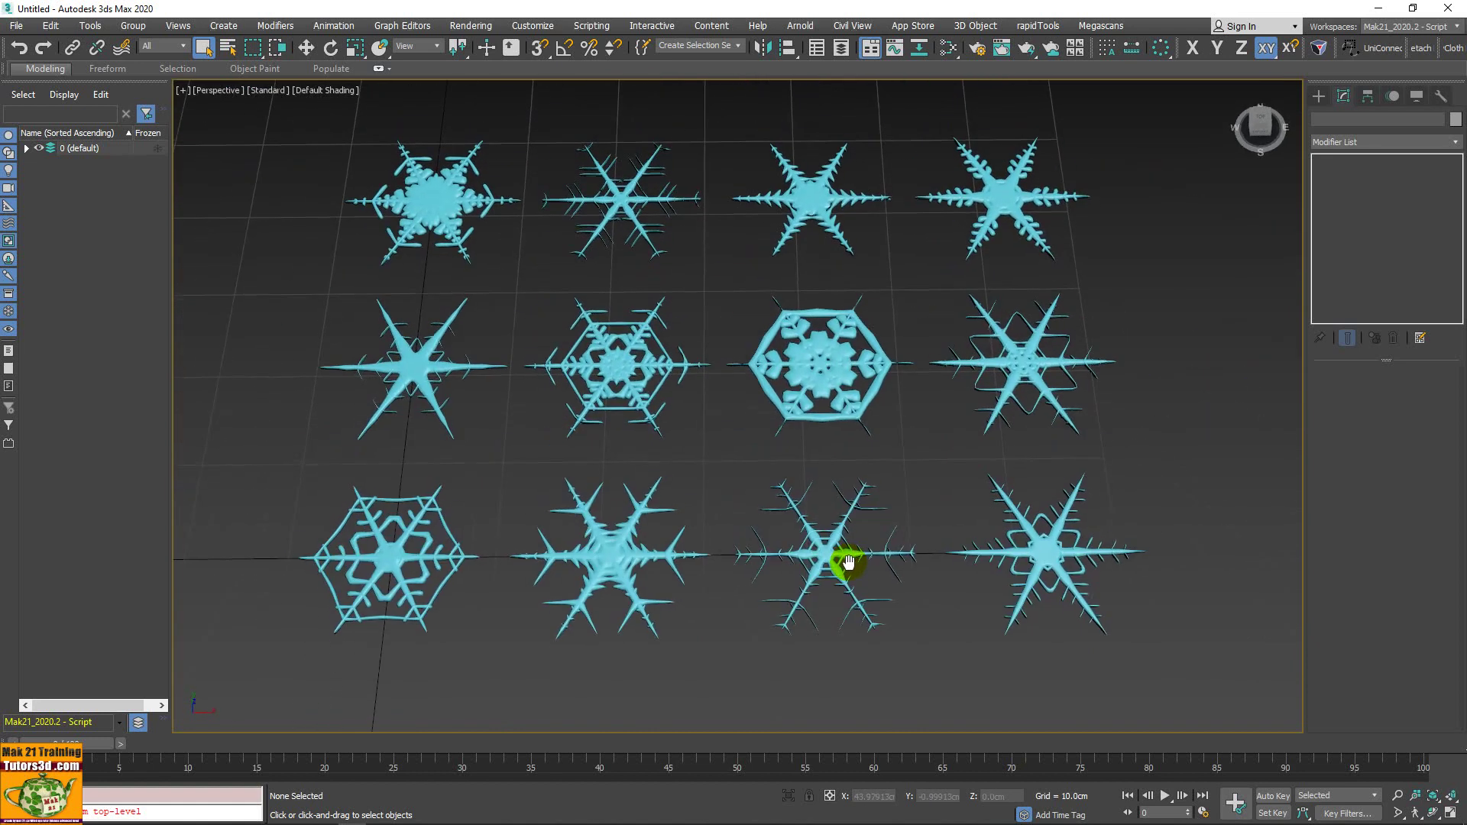